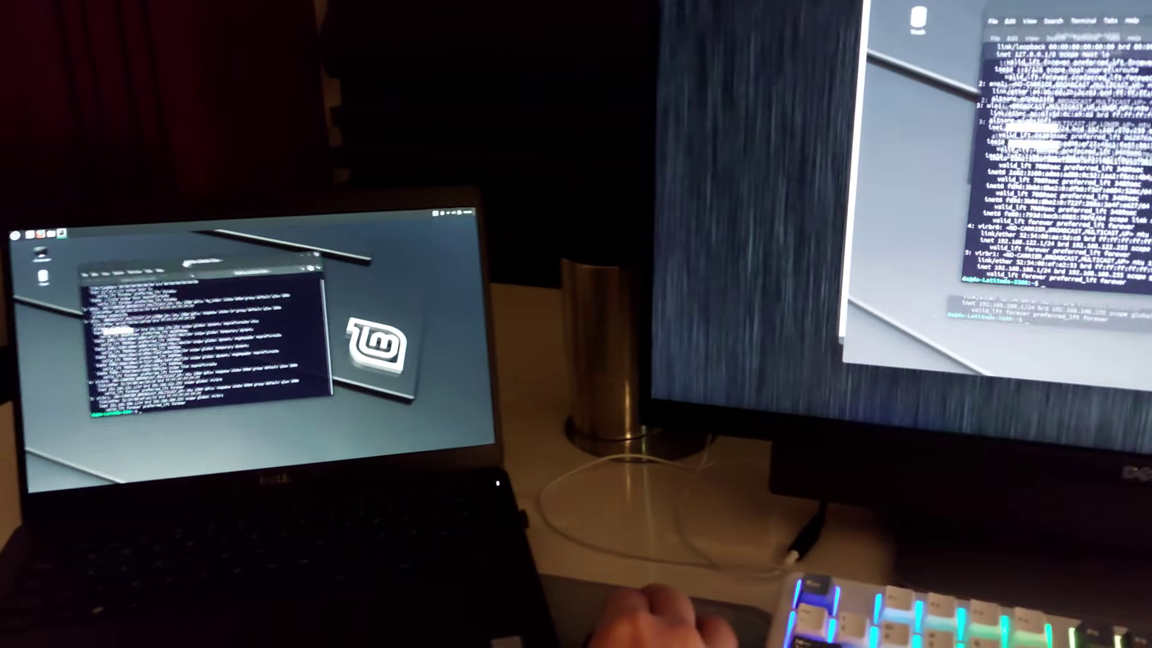
# Step: Highlight 'Vino Server' in the guide's title, then scroll down to the Installation section
pyautogui.moveTo(113, 267); pyautogui.dragTo(89, 299)
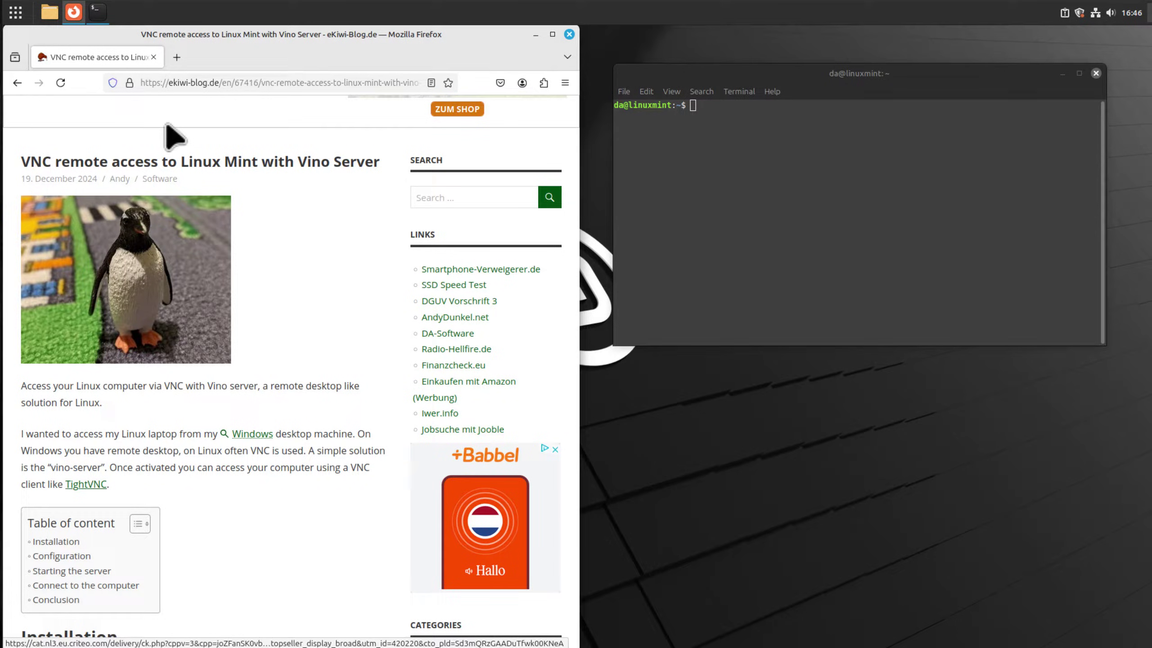
pyautogui.moveTo(299, 161); pyautogui.dragTo(386, 159)
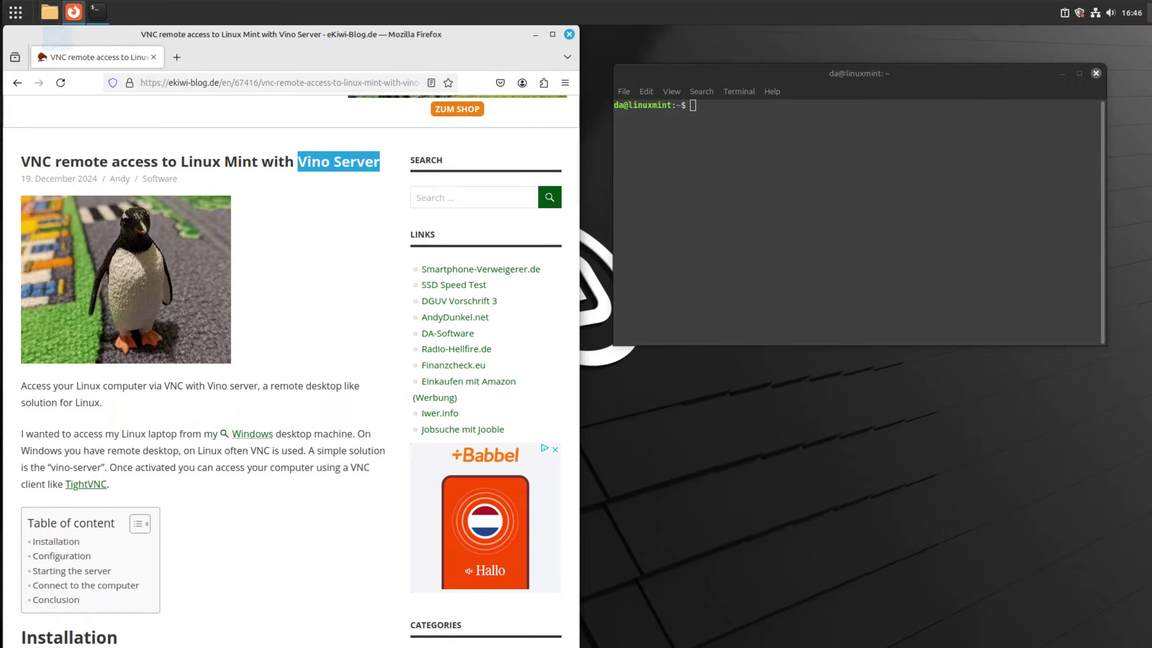
pyautogui.click(335, 386)
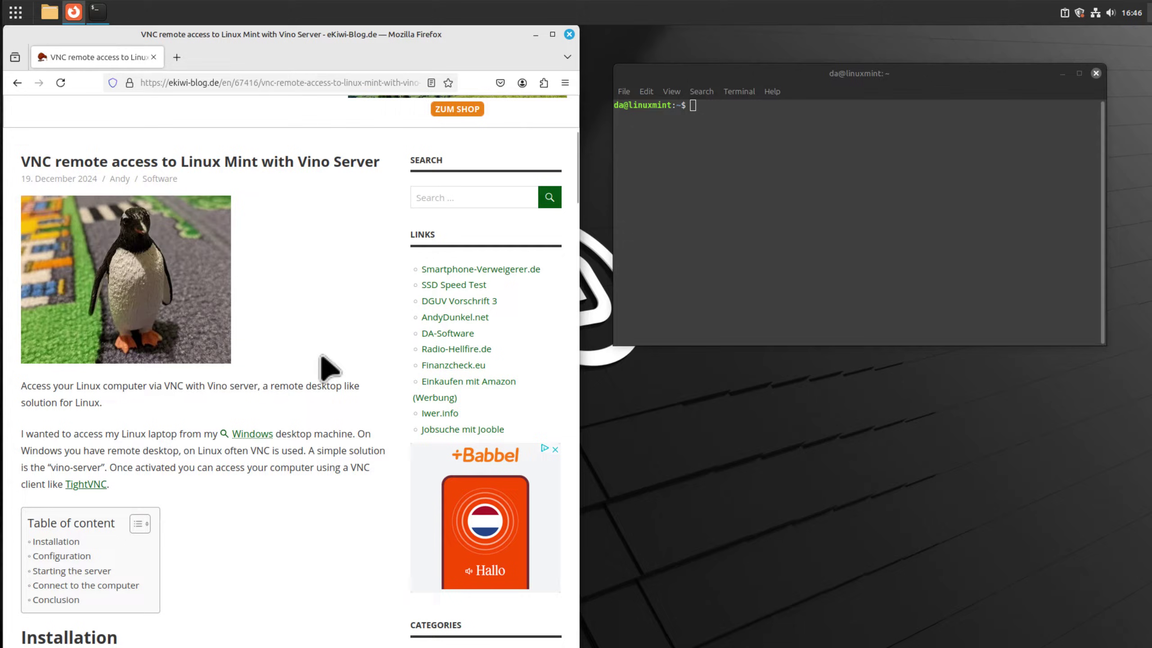
pyautogui.scroll(-5, 318, 358)
pyautogui.scroll(-6, 317, 363)
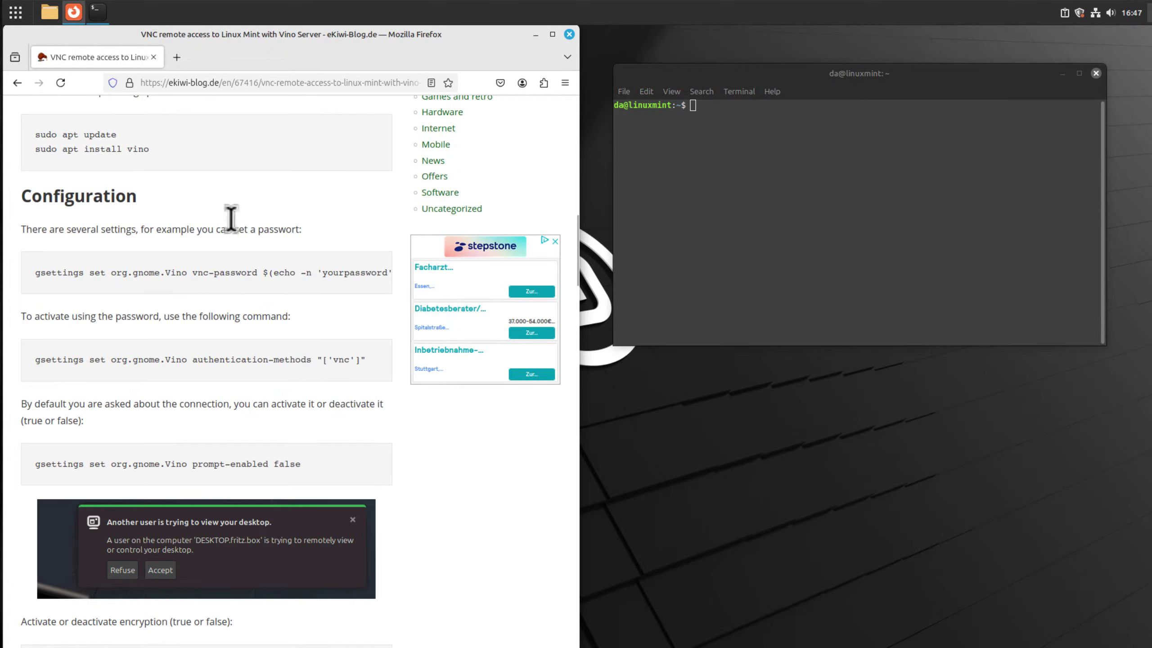
pyautogui.scroll(2, 234, 231)
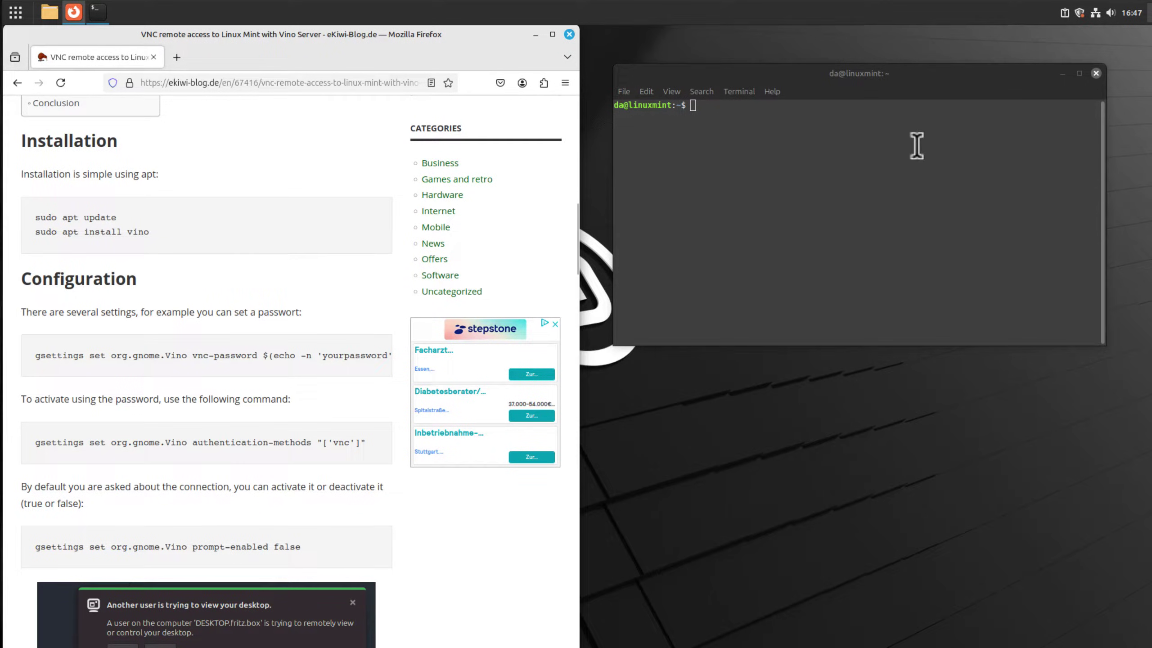
# Step: Copy 'sudo apt update' from the guide and run it in the terminal
pyautogui.moveTo(860, 78); pyautogui.dragTo(864, 82)
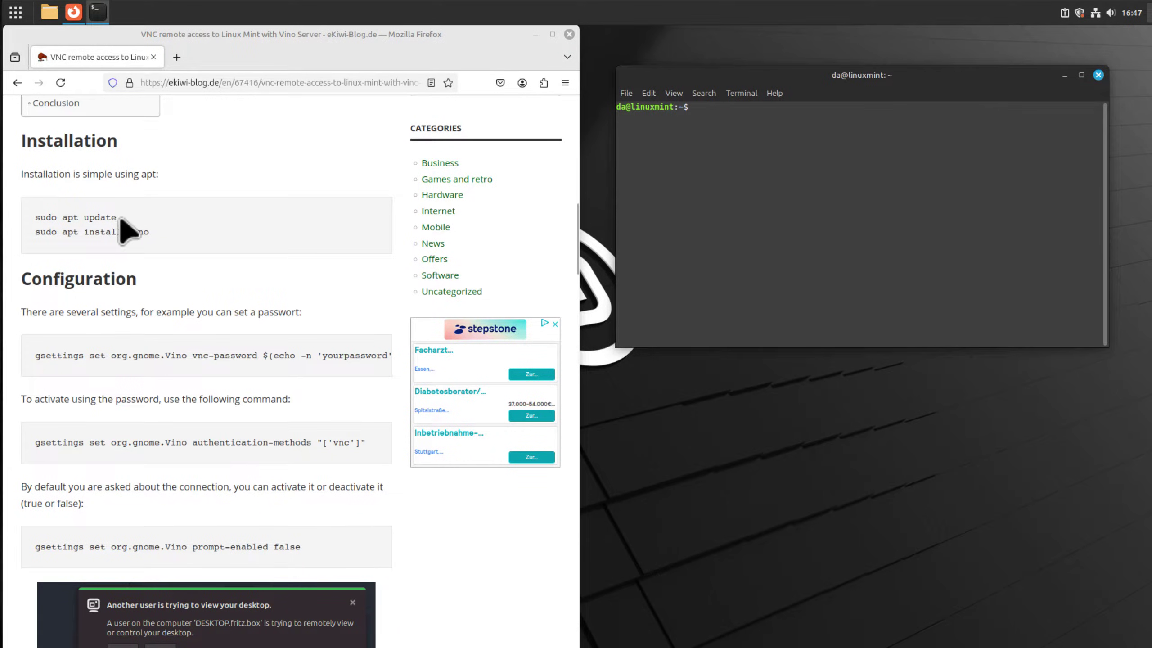
pyautogui.moveTo(116, 217)
pyautogui.mouseDown()
pyautogui.moveTo(40, 214)
pyautogui.moveTo(36, 231)
pyautogui.moveTo(132, 232)
pyautogui.mouseUp()
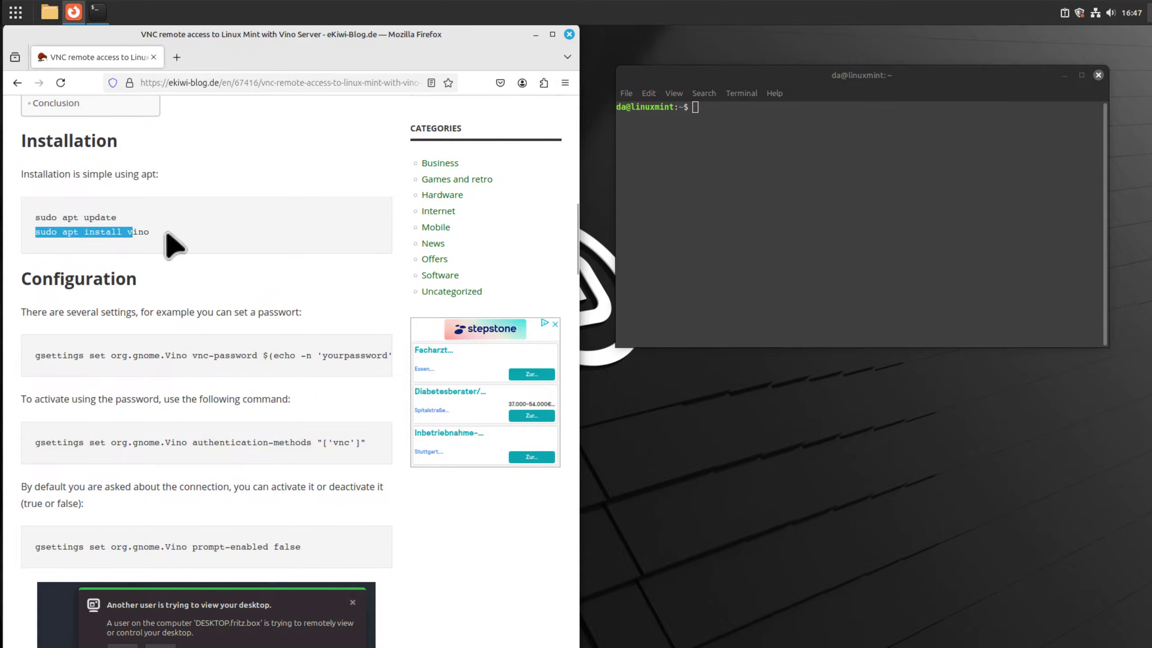
pyautogui.click(119, 222)
pyautogui.moveTo(119, 219); pyautogui.dragTo(40, 213)
pyautogui.rightClick(36, 215)
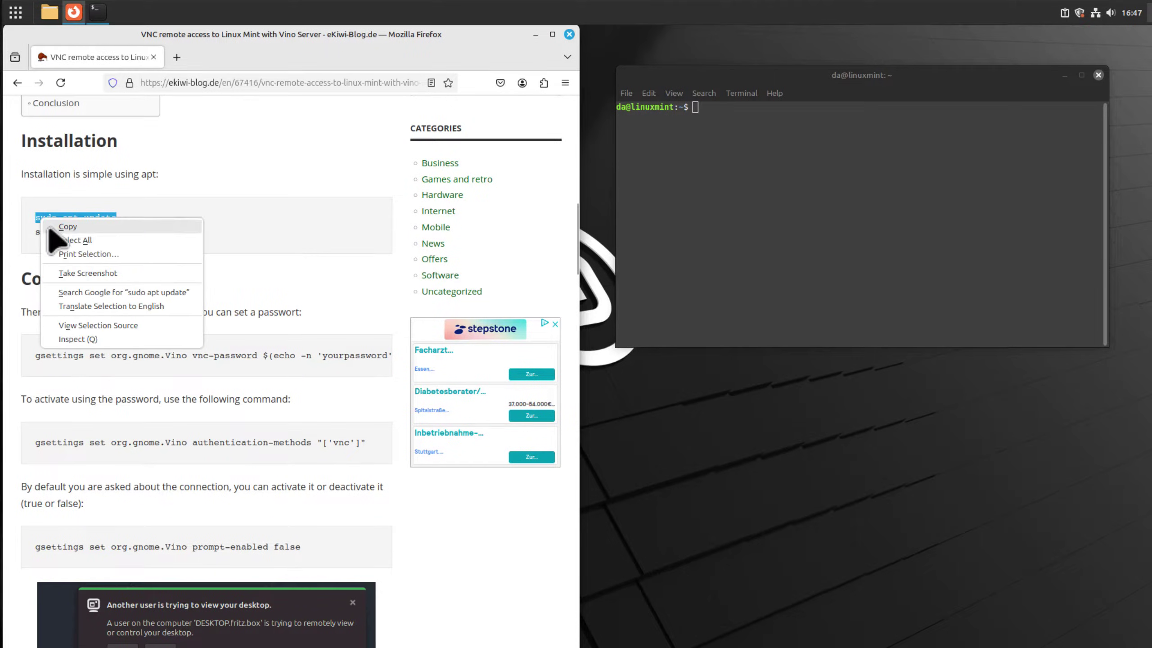
pyautogui.click(51, 236)
pyautogui.click(895, 177)
pyautogui.rightClick(889, 175)
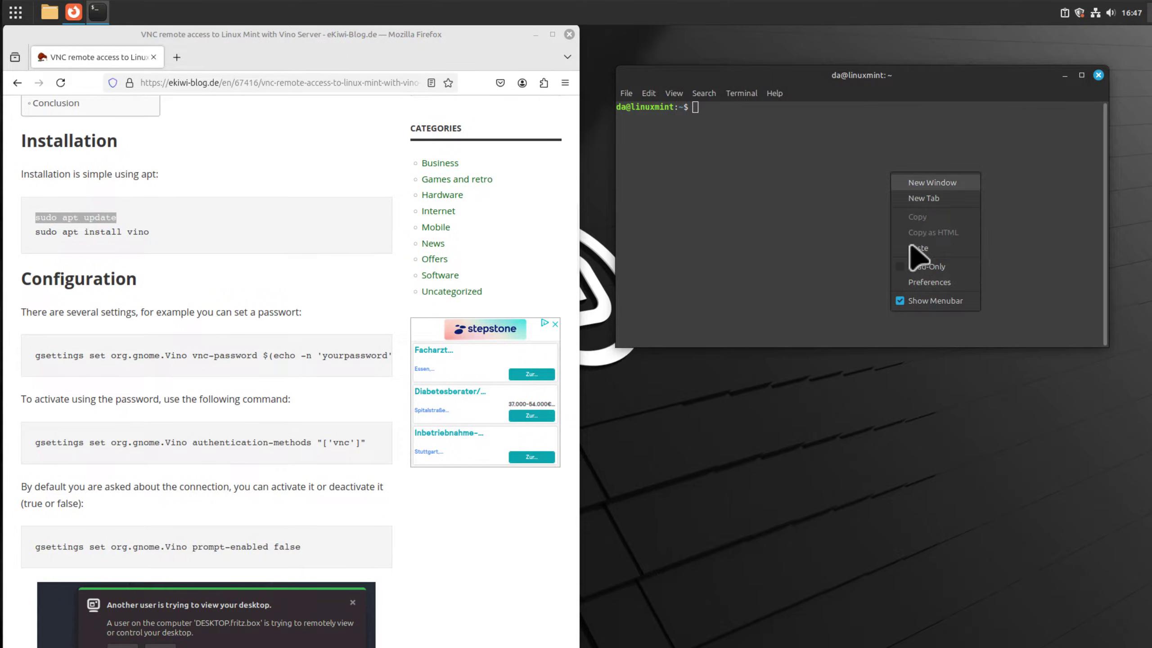
pyautogui.click(913, 257)
pyautogui.press('Return')
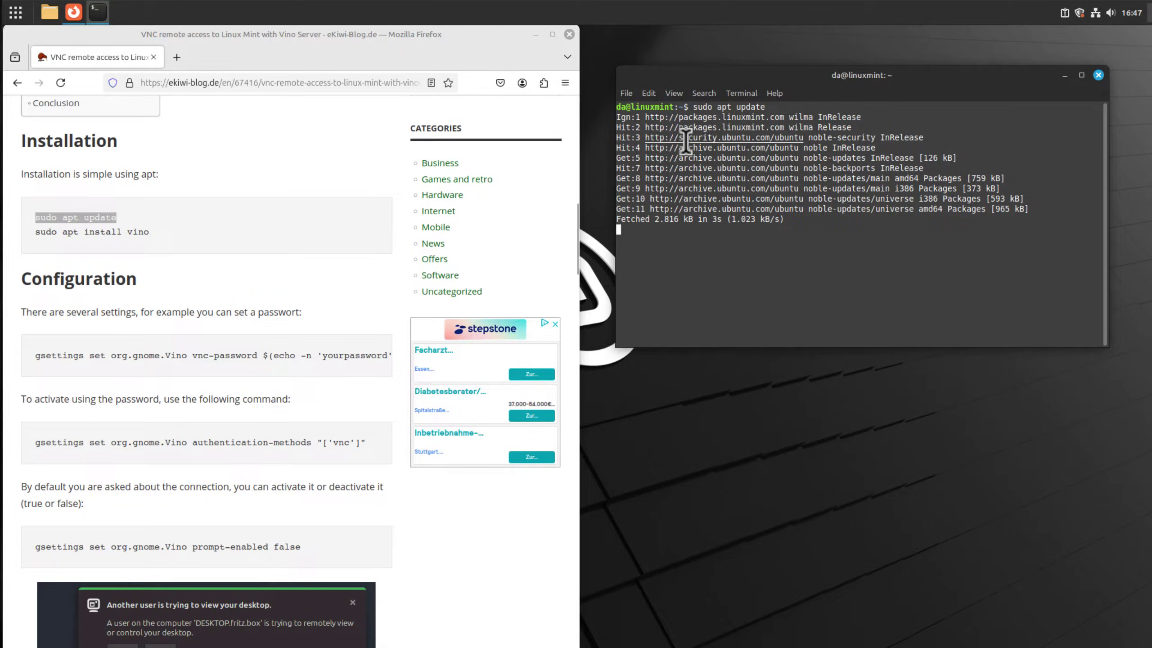
# Step: Copy 'sudo apt install vino' from the guide and run it in the terminal
pyautogui.moveTo(150, 232); pyautogui.dragTo(35, 232)
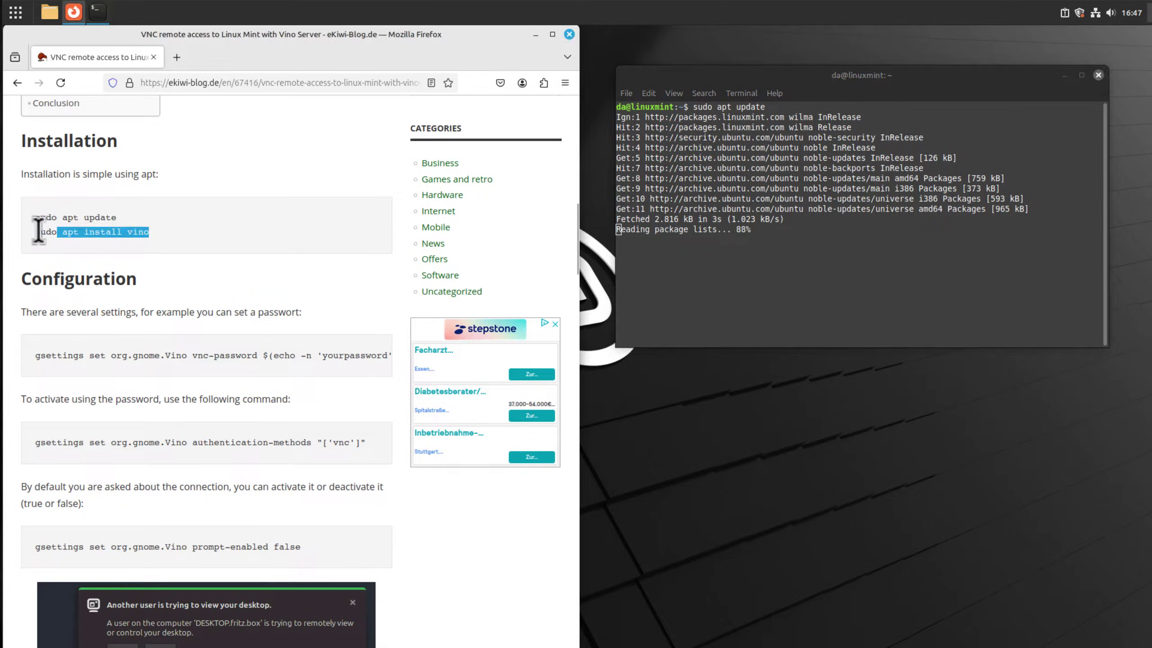
pyautogui.rightClick(49, 237)
pyautogui.click(64, 244)
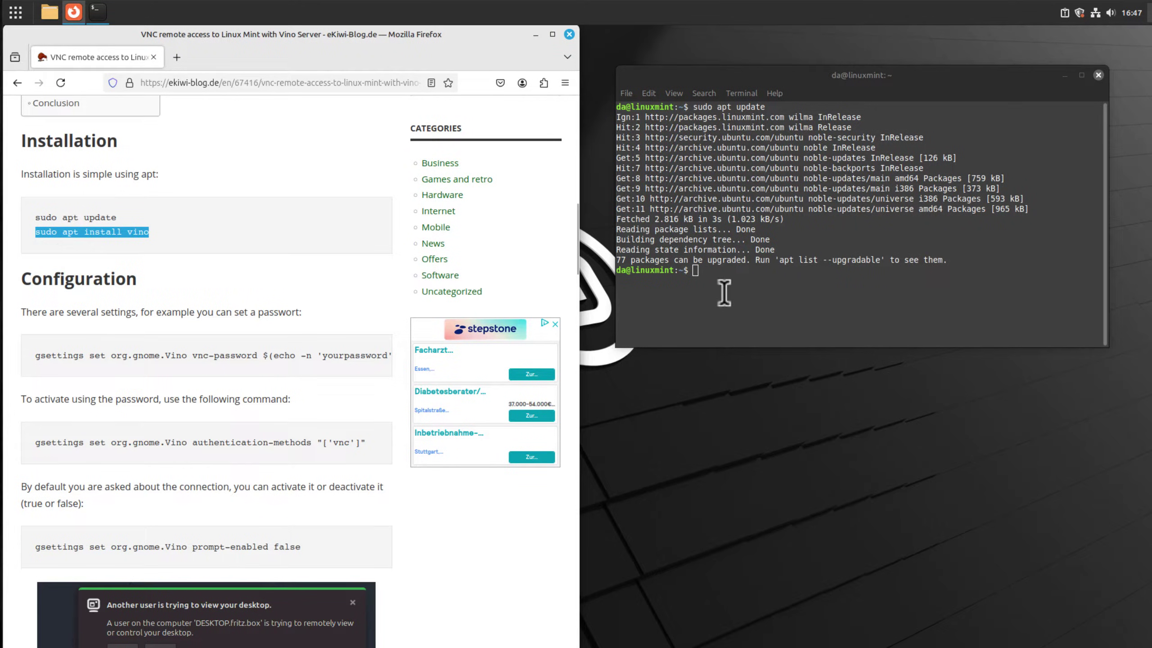
pyautogui.click(758, 290)
pyautogui.rightClick(767, 283)
pyautogui.click(798, 359)
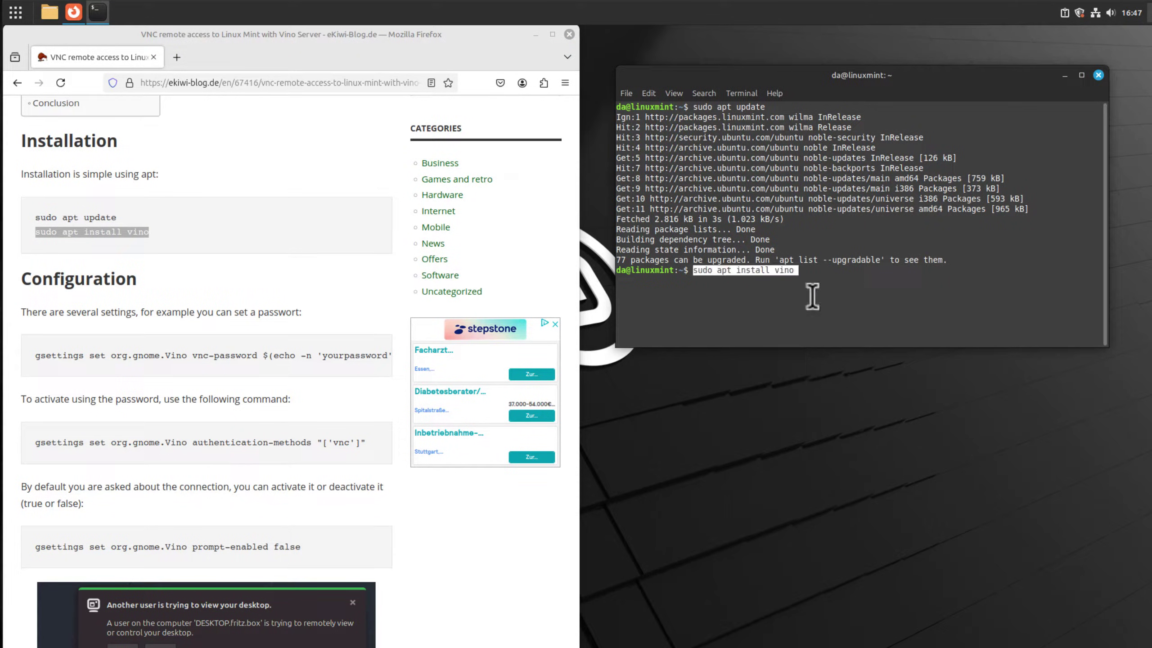
pyautogui.press('Return')
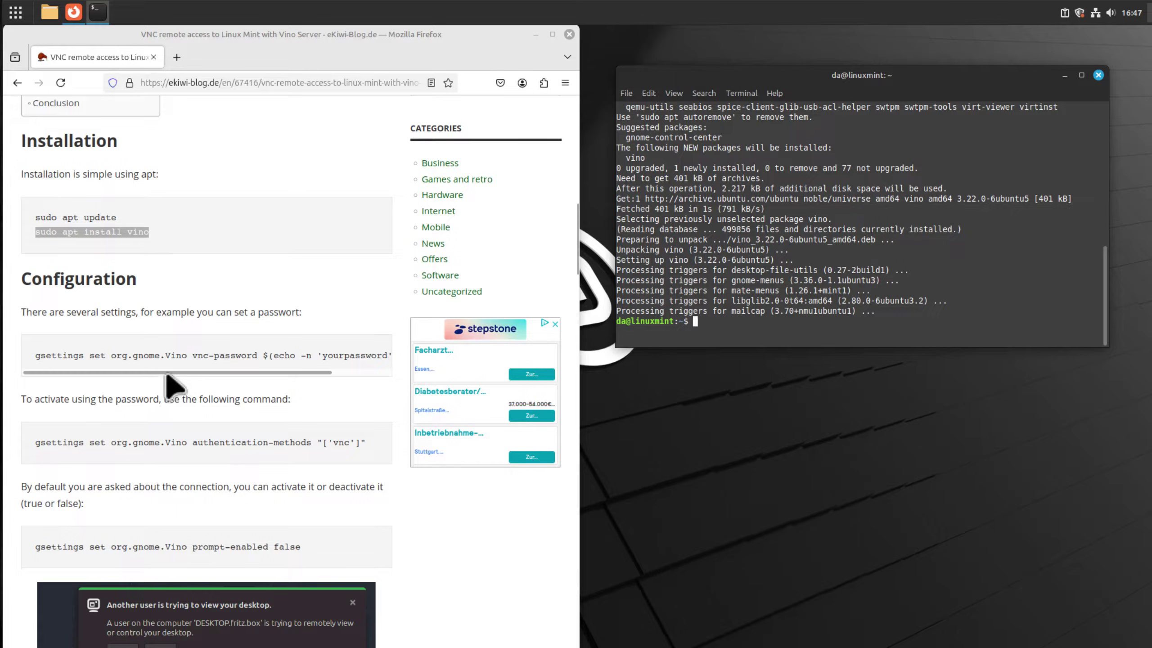
# Step: Copy the full gsettings org.gnome.Vino vnc-password command from the guide and run it in the terminal
pyautogui.doubleClick(63, 356)
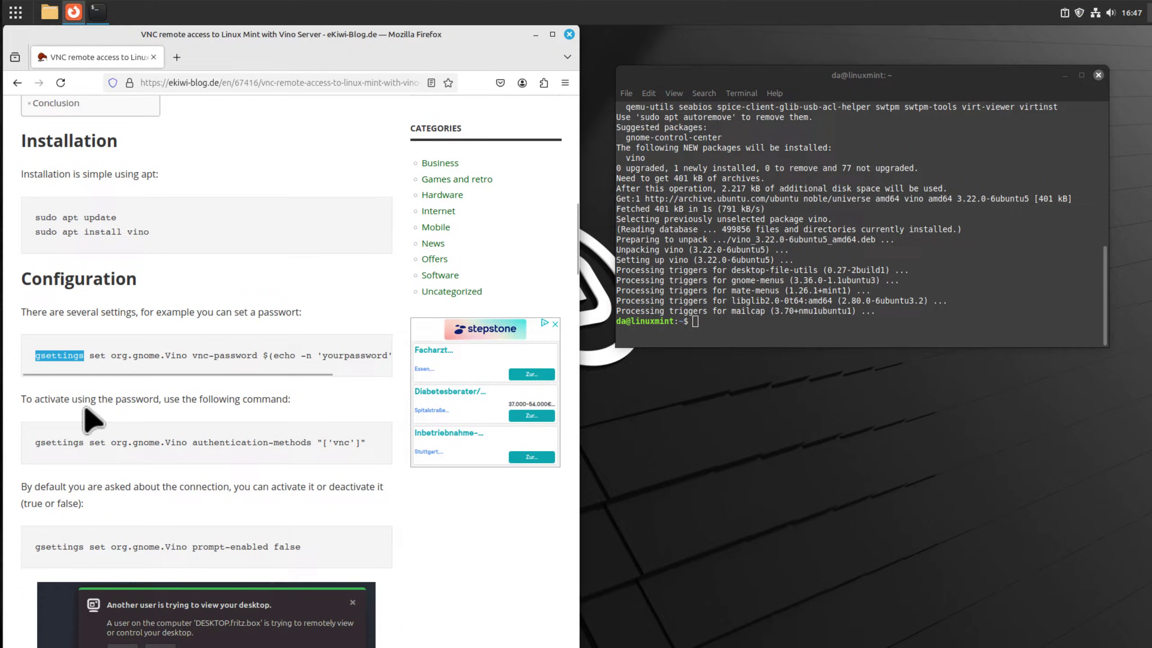
pyautogui.hscroll(1, 97, 385)
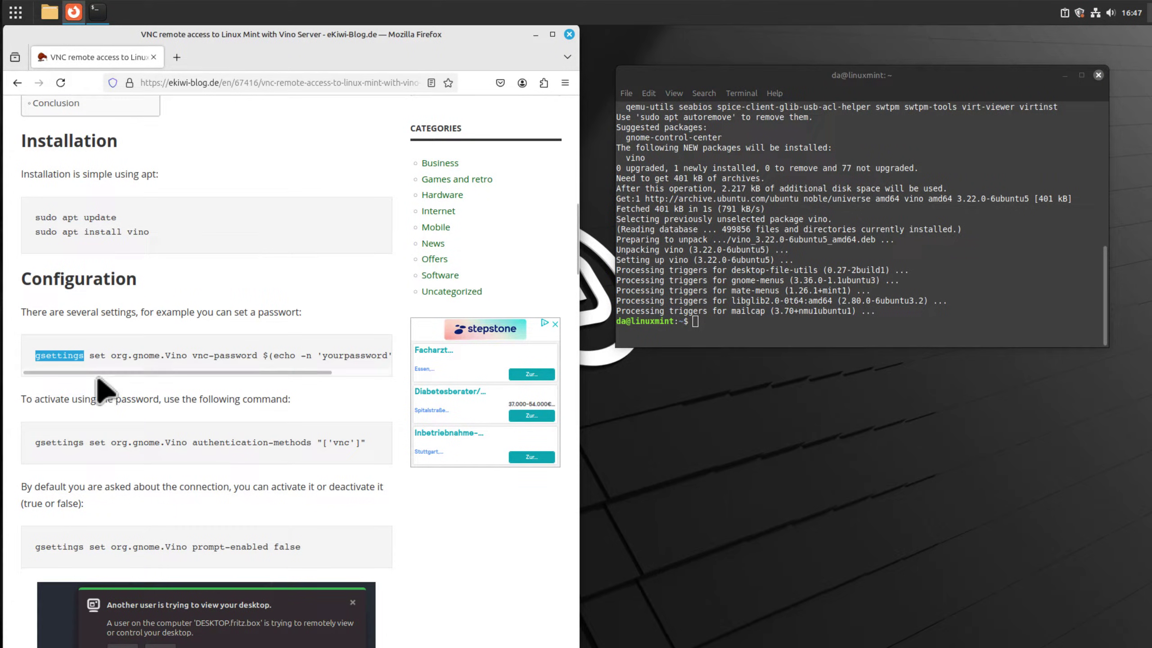
pyautogui.hscroll(5, 140, 393)
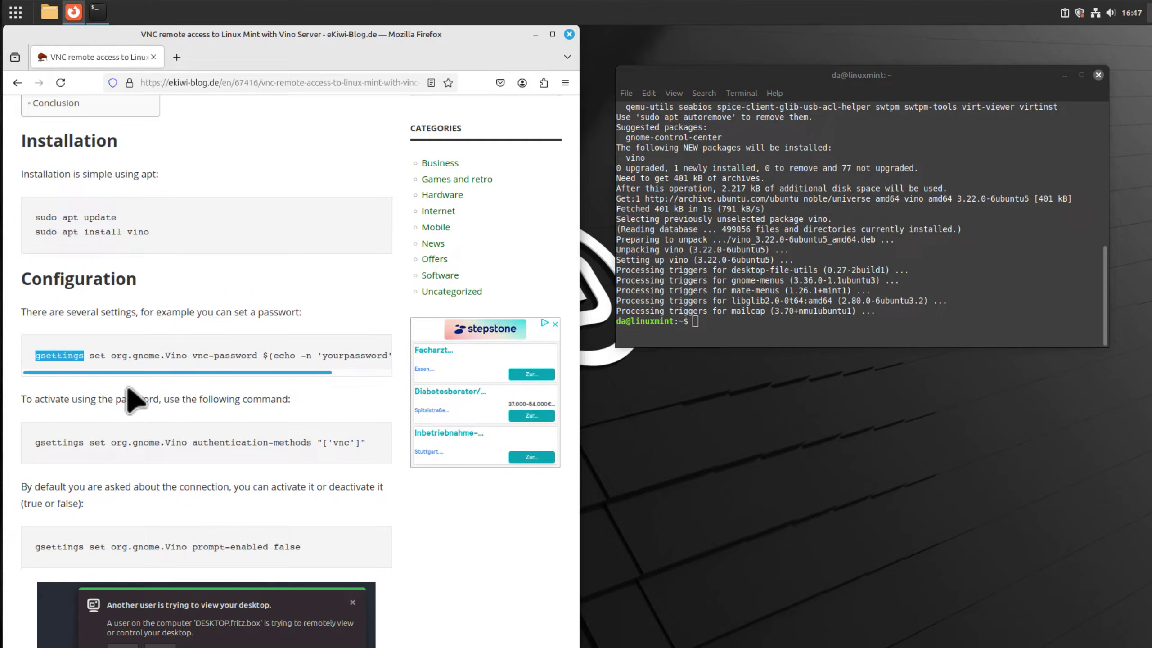
pyautogui.hscroll(-5, 90, 377)
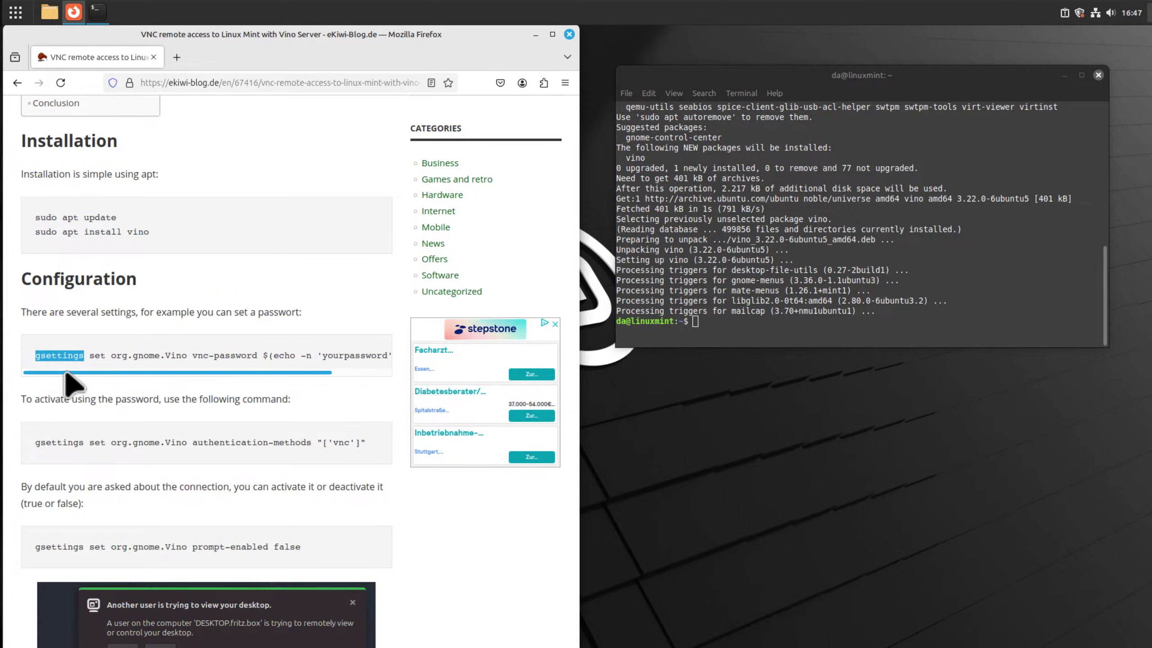
pyautogui.hscroll(5, 320, 379)
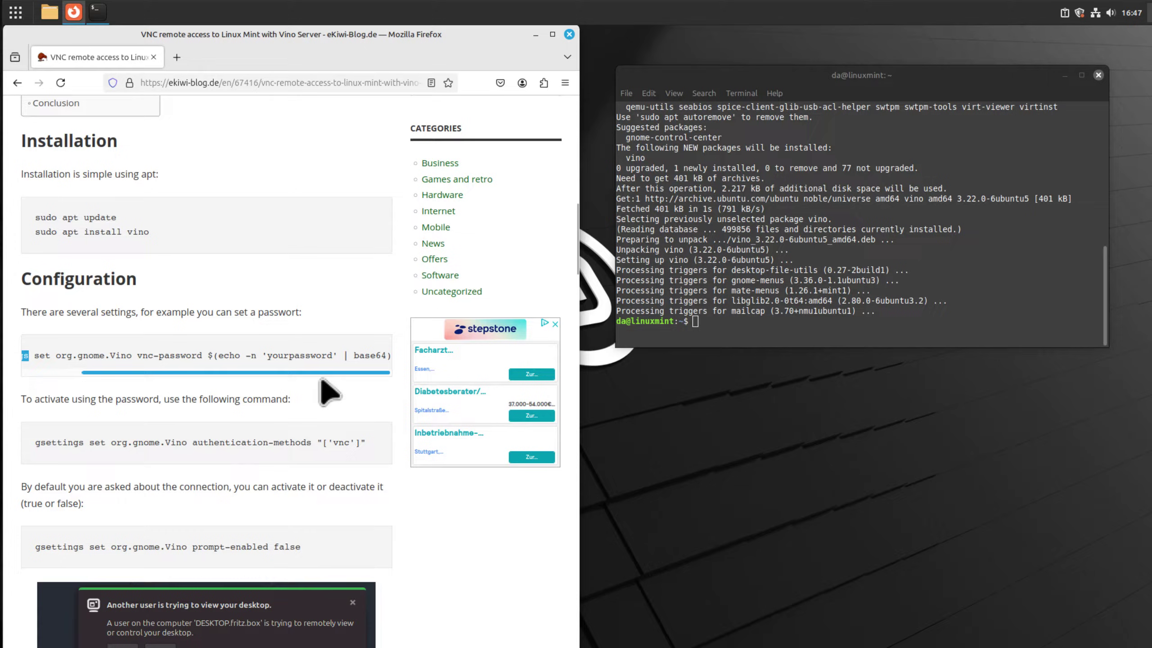
pyautogui.hscroll(-5, 320, 390)
pyautogui.moveTo(36, 356); pyautogui.dragTo(366, 355)
pyautogui.rightClick(366, 355)
pyautogui.click(390, 363)
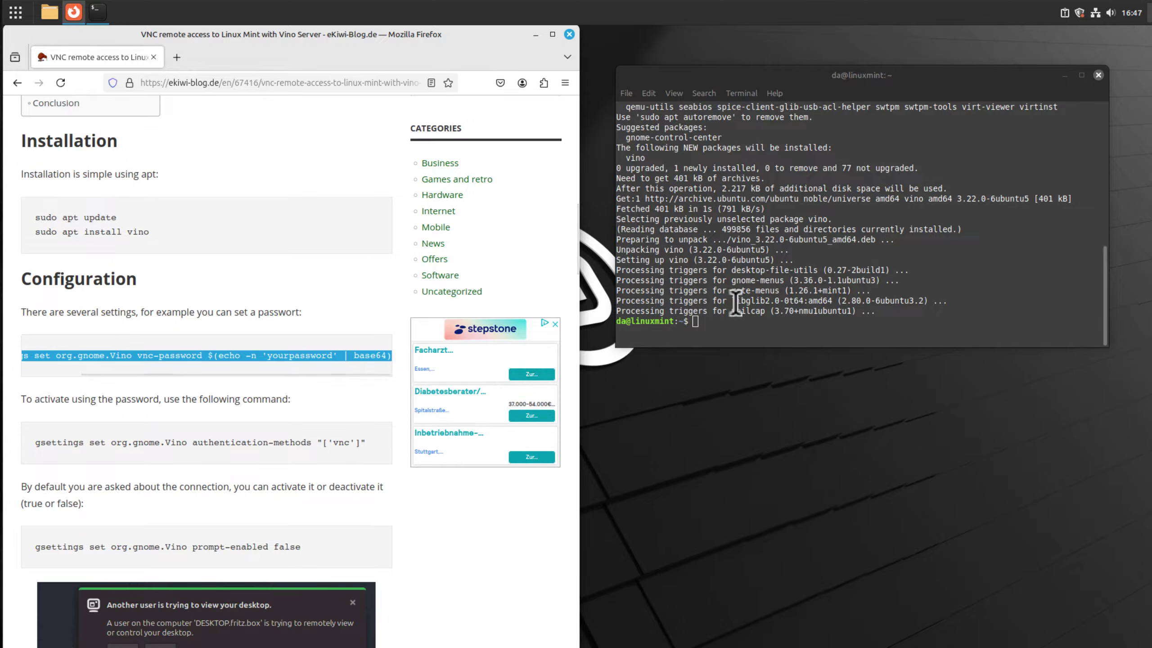
pyautogui.rightClick(747, 309)
pyautogui.click(771, 378)
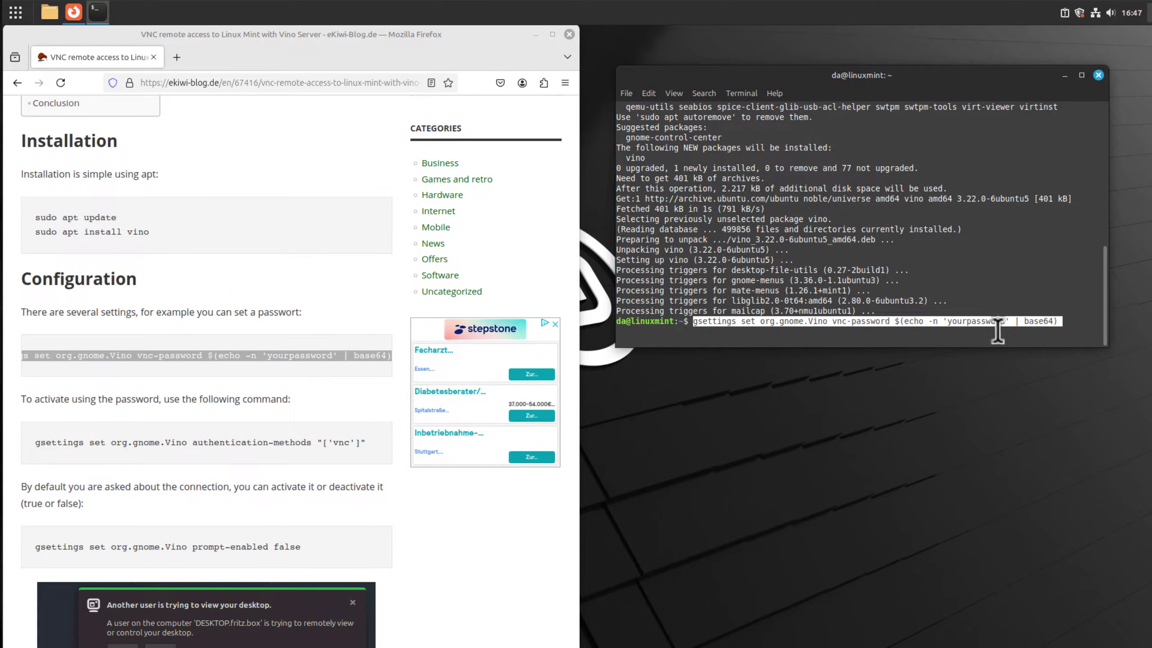
pyautogui.press('Return')
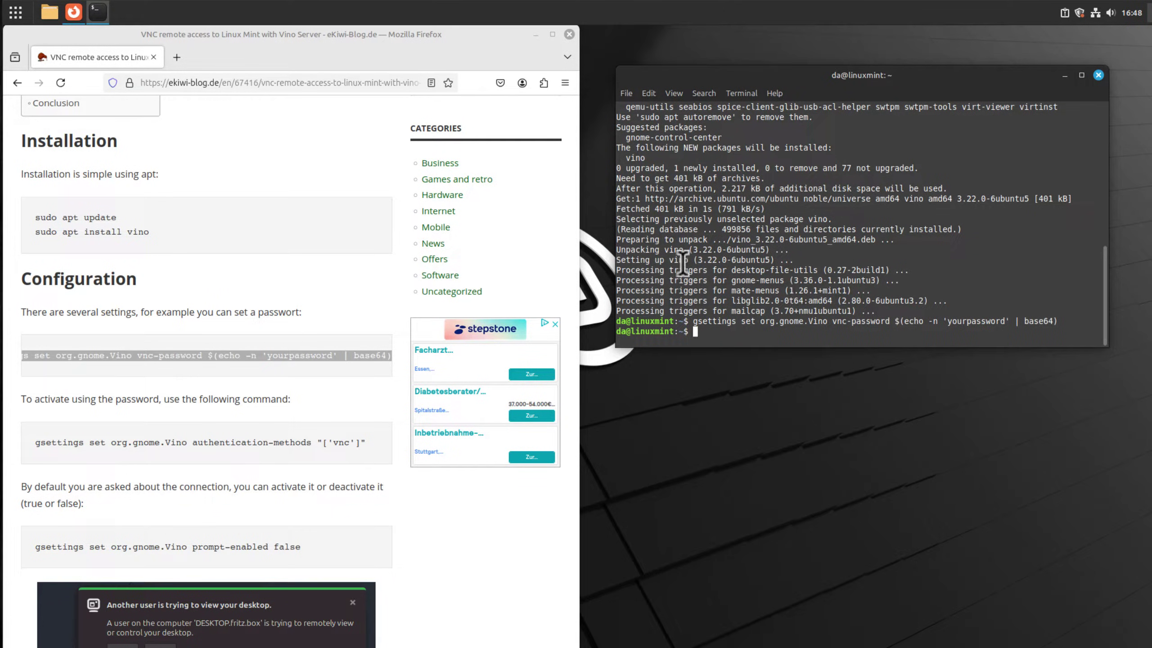
# Step: Copy and run gsettings set org.gnome.Vino authentication-methods "['vnc']" in the terminal
pyautogui.moveTo(37, 443); pyautogui.dragTo(373, 449)
pyautogui.rightClick(327, 445)
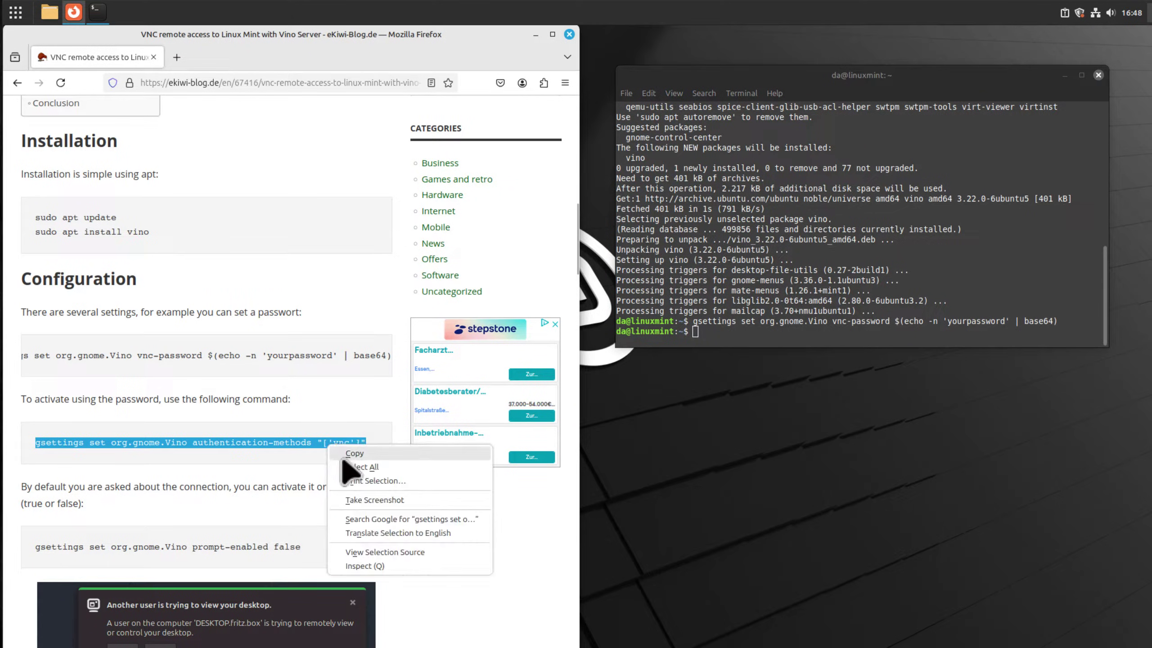
pyautogui.click(354, 454)
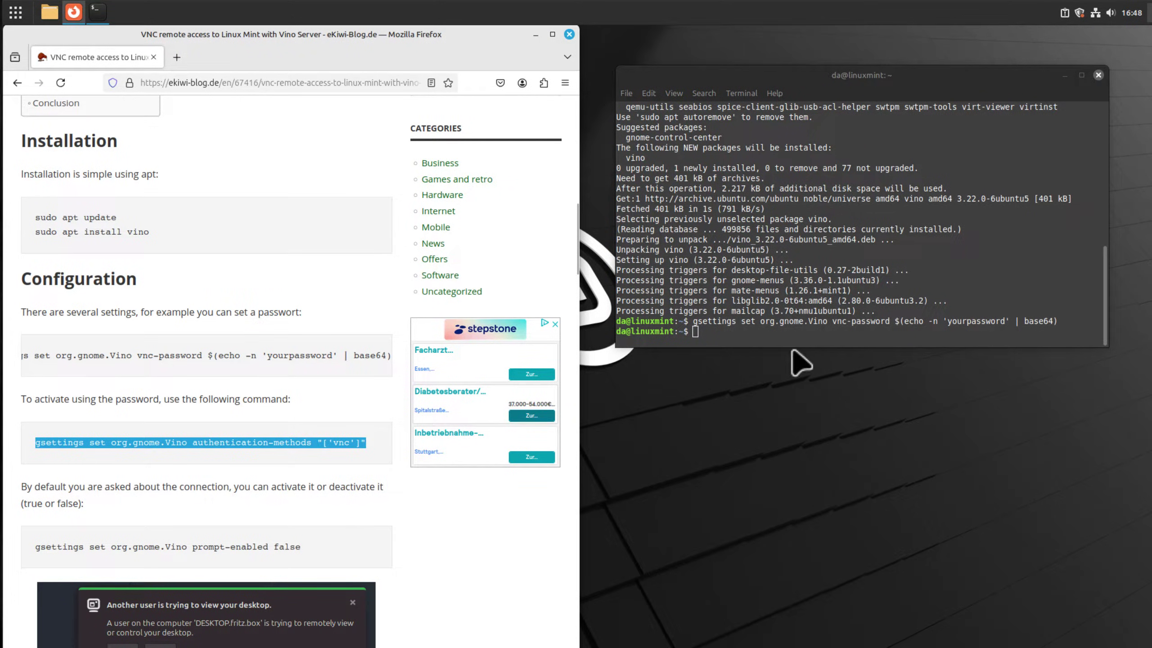
pyautogui.rightClick(773, 332)
pyautogui.click(805, 410)
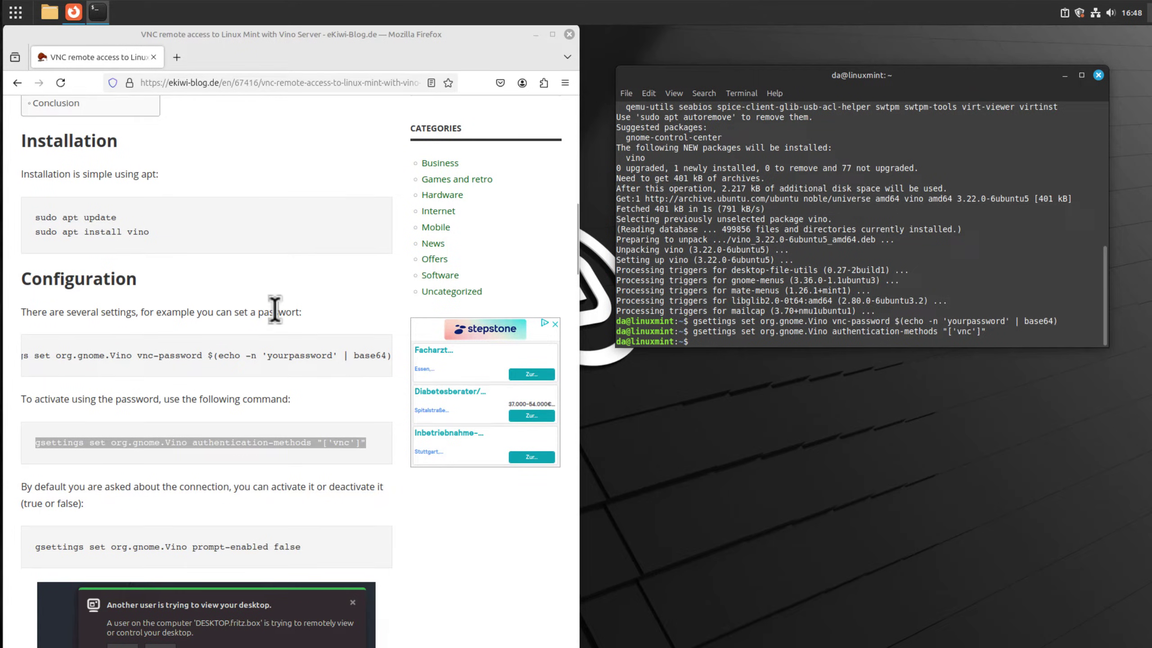
# Step: Select the prompt-enabled false command in the guide and scroll down to the firewall section
pyautogui.scroll(-3, 275, 310)
pyautogui.click(63, 378)
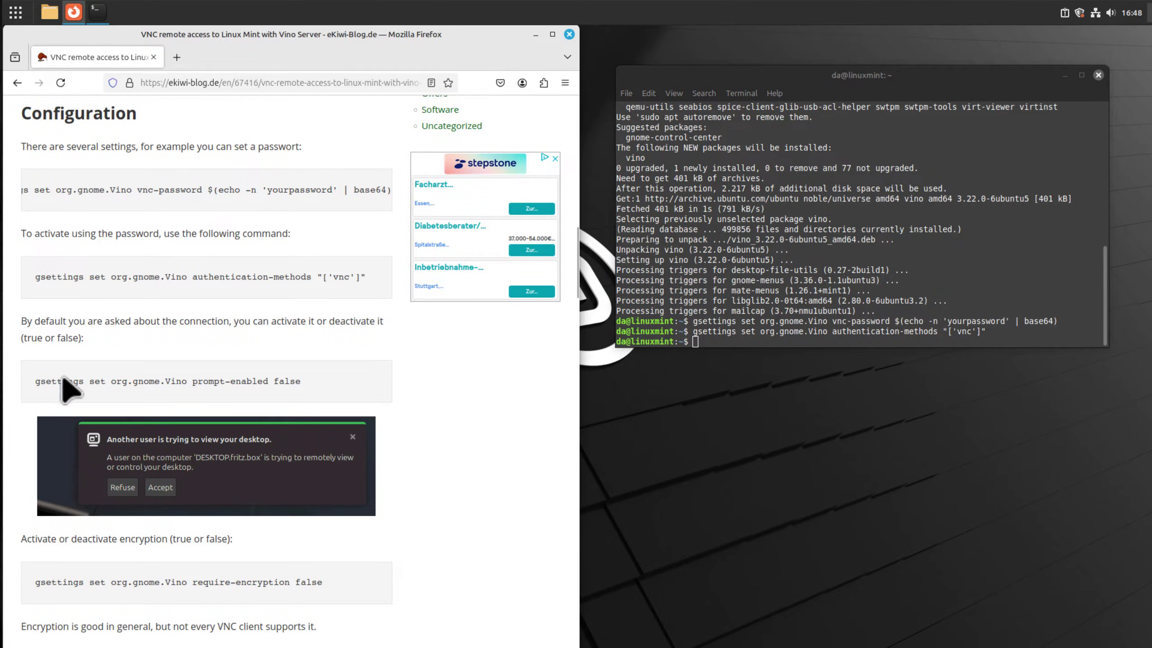
pyautogui.moveTo(77, 383); pyautogui.dragTo(307, 386)
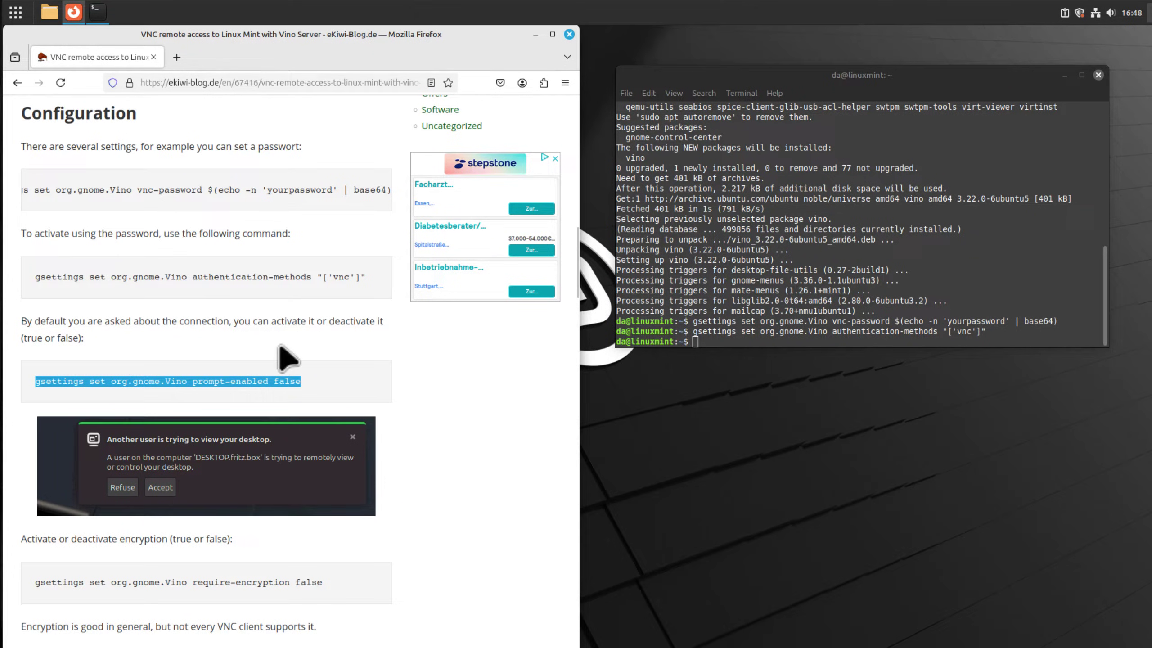
pyautogui.scroll(-3, 283, 369)
pyautogui.scroll(-6, 290, 381)
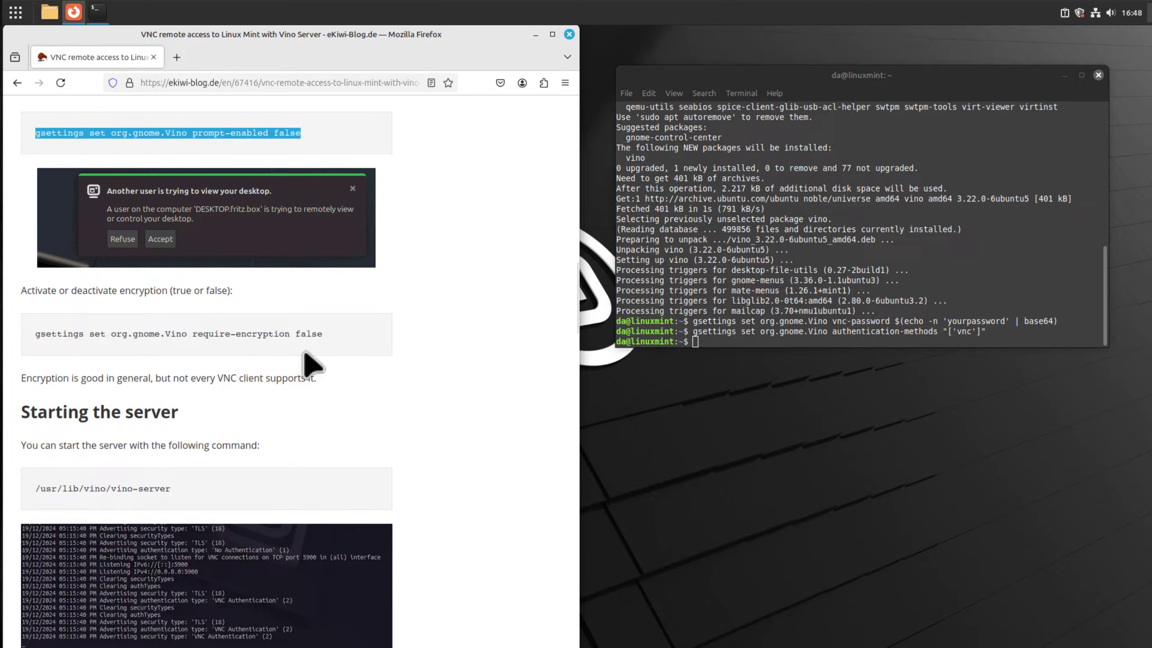
pyautogui.scroll(-3, 238, 313)
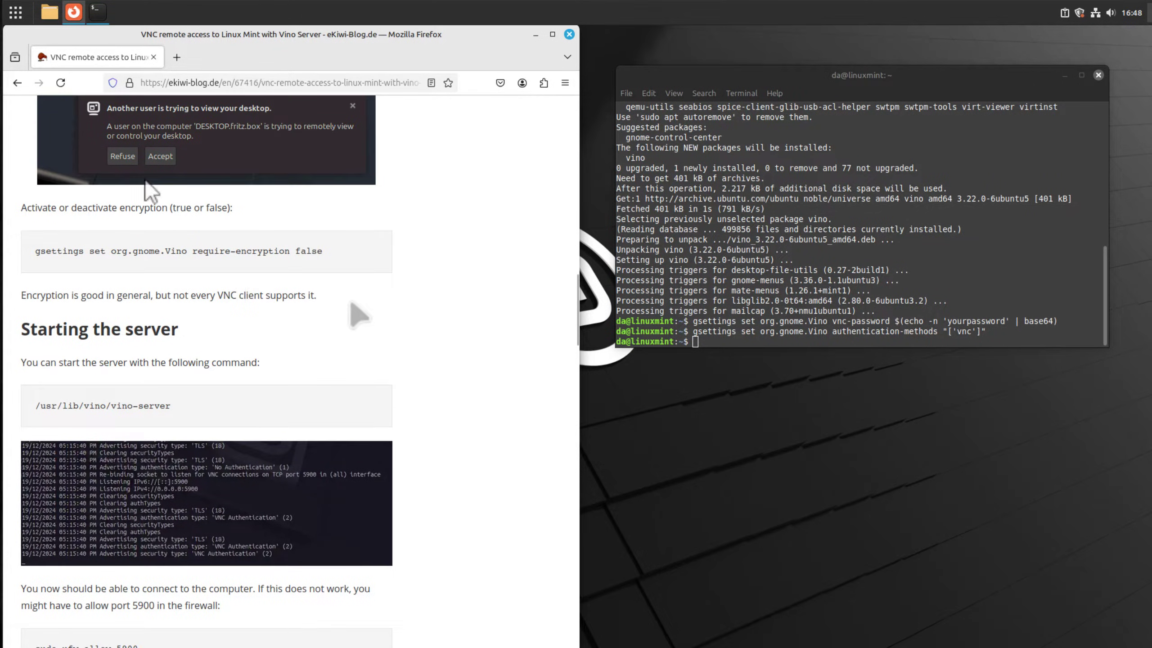
pyautogui.scroll(-6, 356, 307)
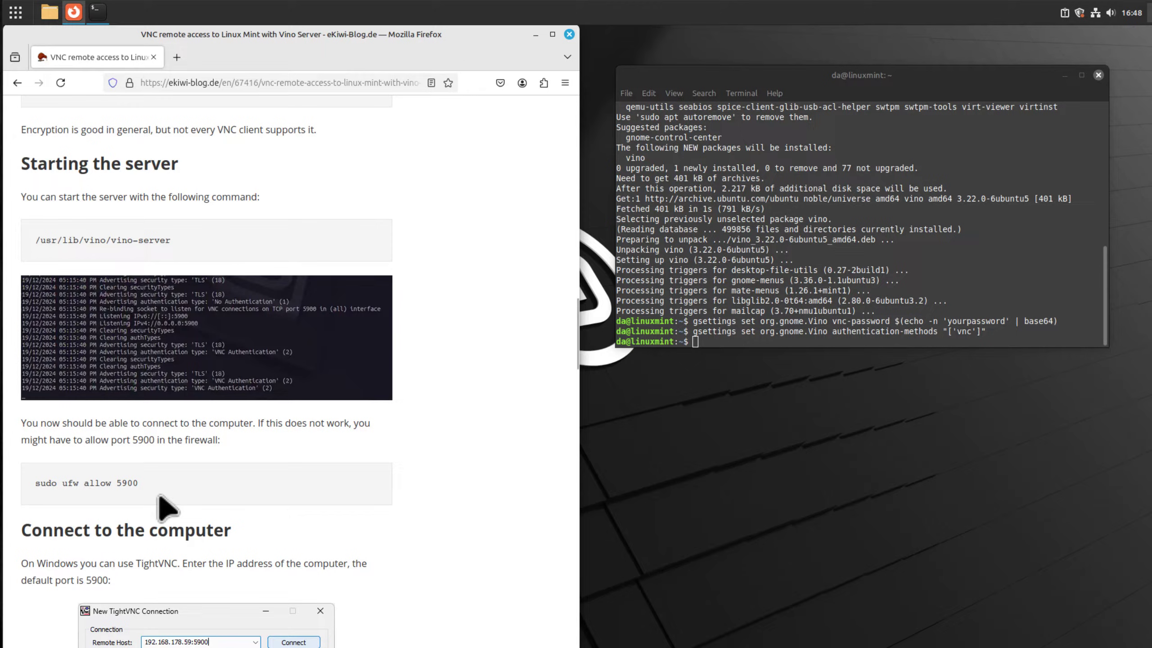
# Step: Copy 'sudo ufw allow 5900' from the article and run it in the terminal
pyautogui.tripleClick(68, 482)
pyautogui.rightClick(53, 483)
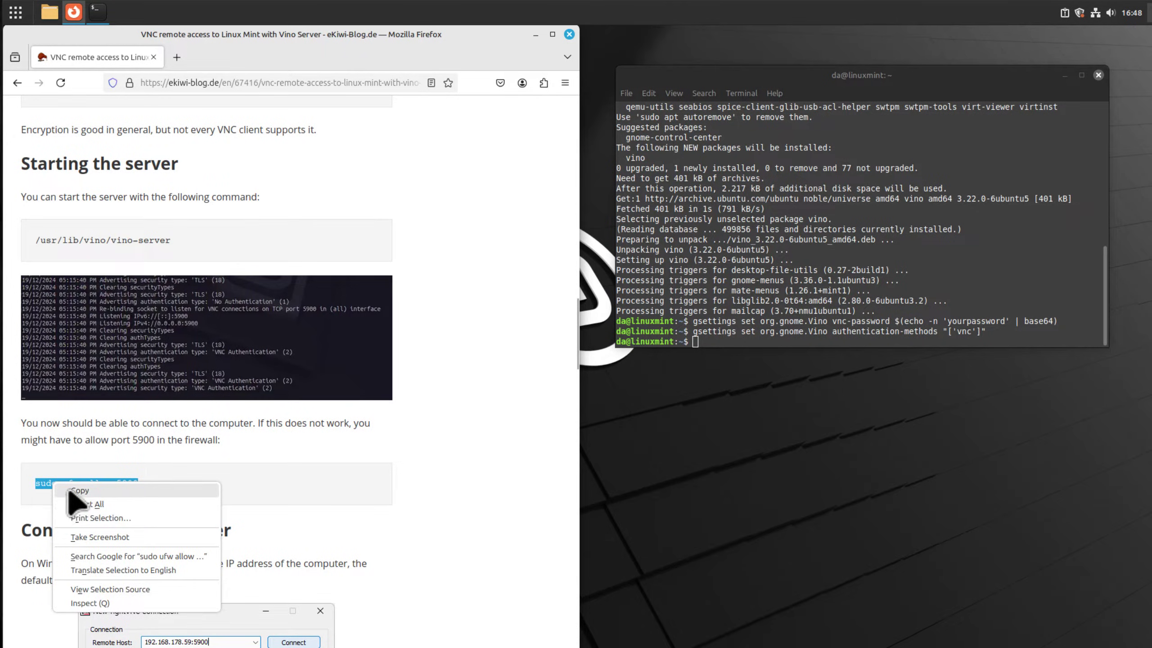
pyautogui.click(70, 491)
pyautogui.click(711, 329)
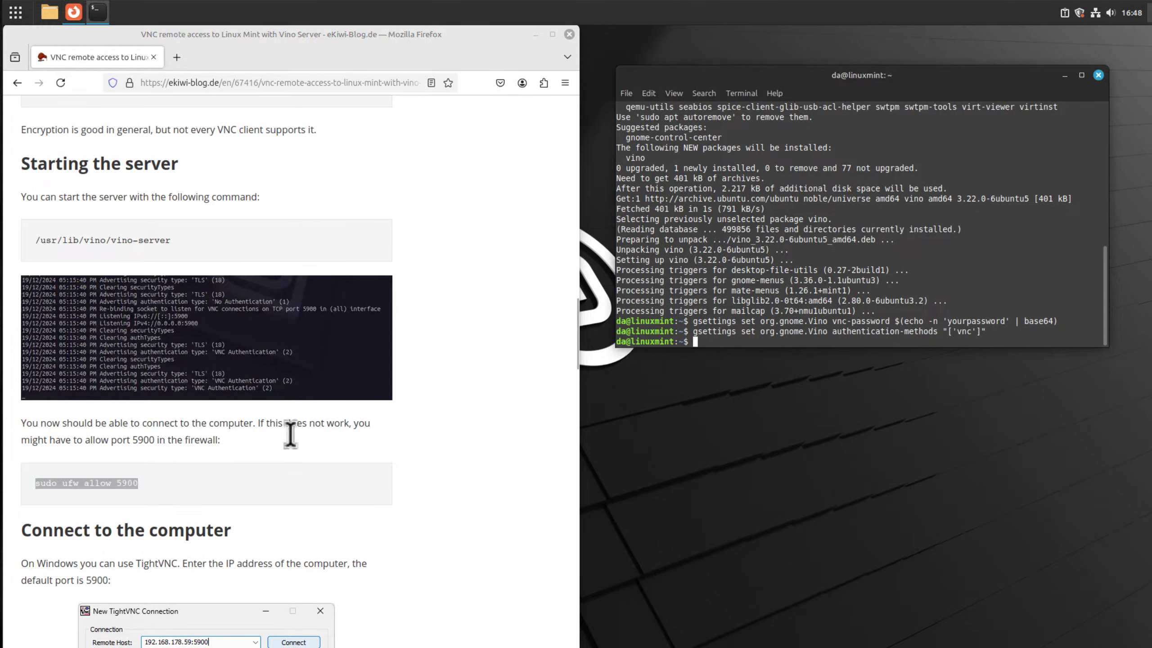
pyautogui.rightClick(701, 341)
pyautogui.click(728, 430)
pyautogui.press('Return')
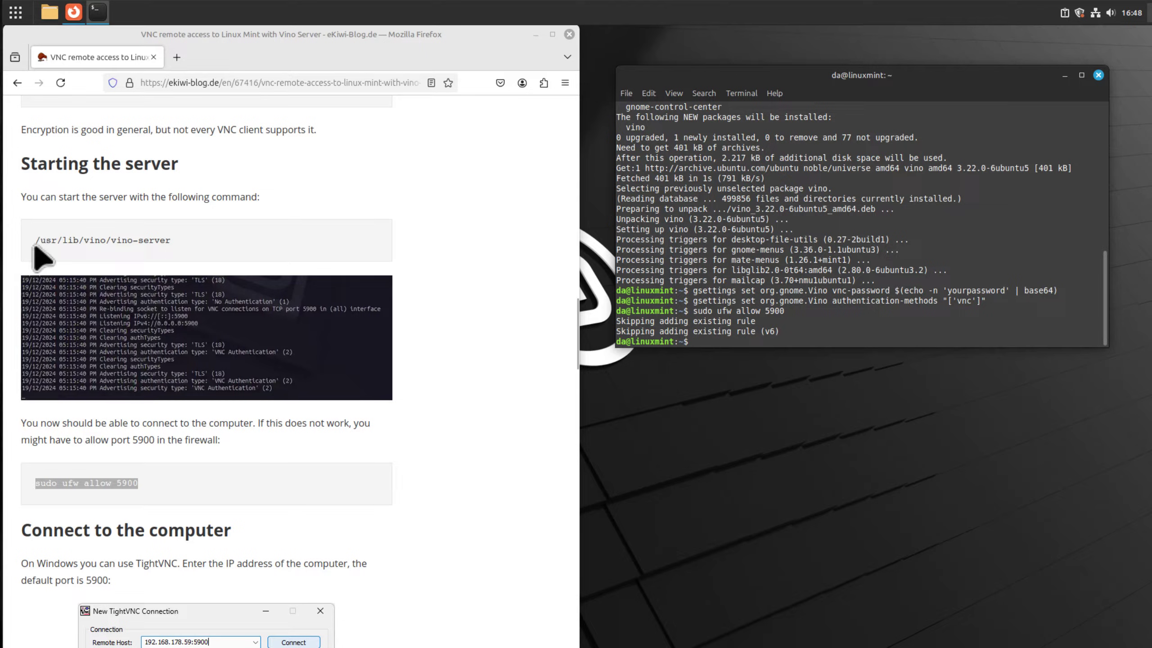
# Step: Copy /usr/lib/vino/vino-server from the article and run it to start the server
pyautogui.moveTo(34, 245); pyautogui.dragTo(200, 260)
pyautogui.rightClick(141, 249)
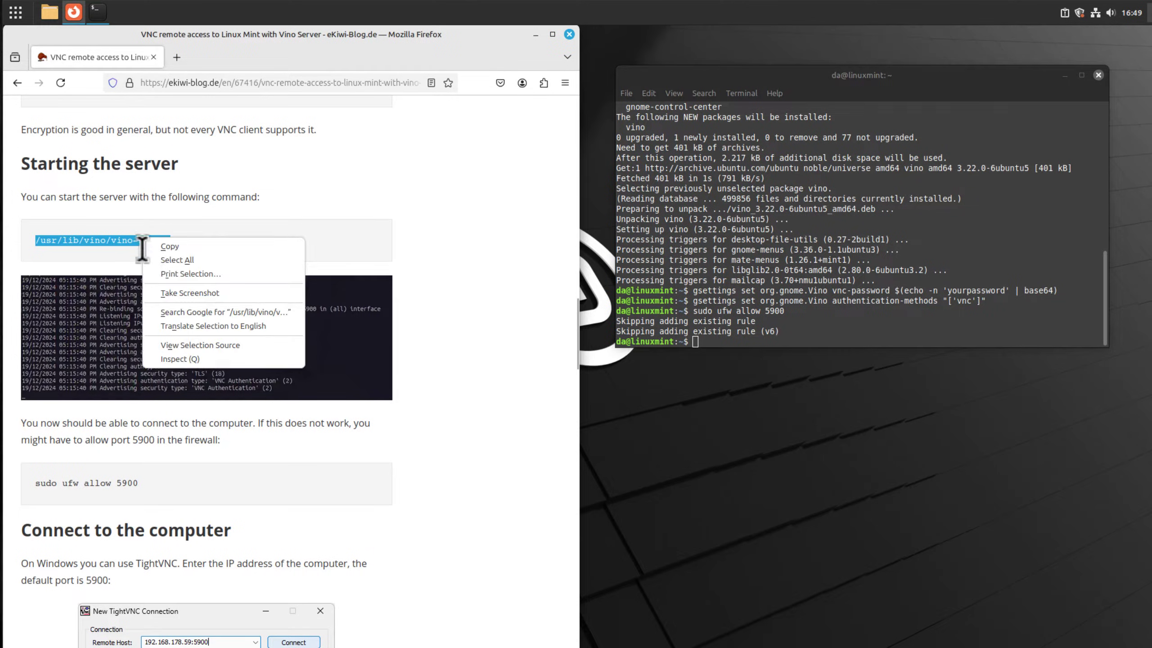
pyautogui.click(169, 246)
pyautogui.rightClick(729, 340)
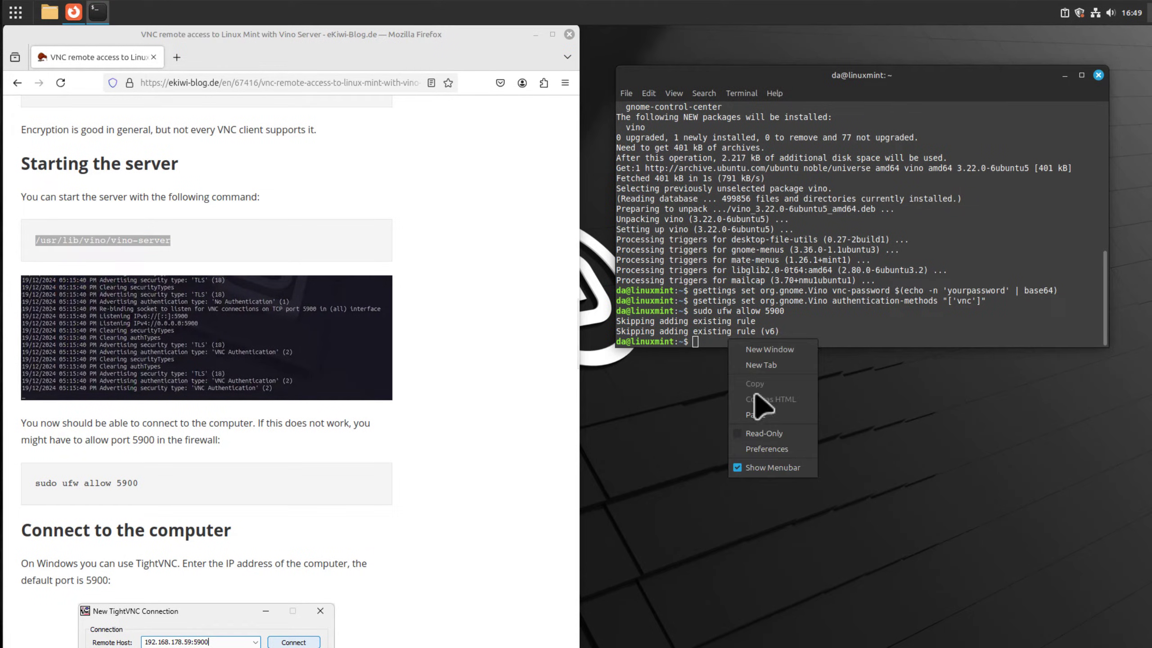
pyautogui.click(755, 415)
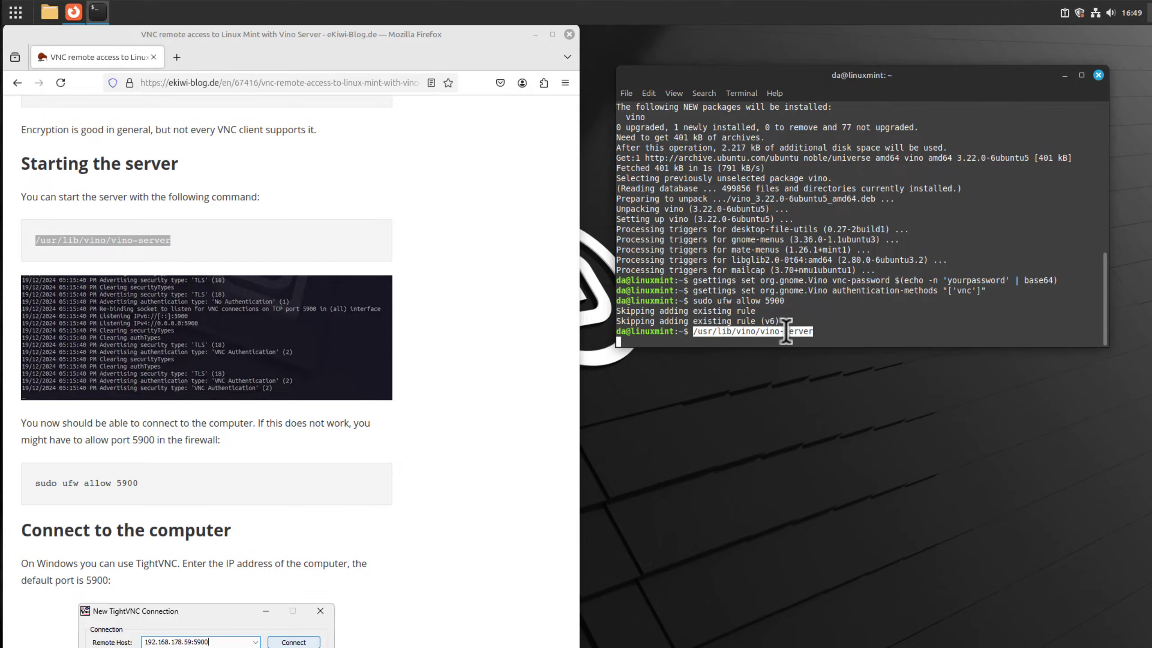
pyautogui.press('Return')
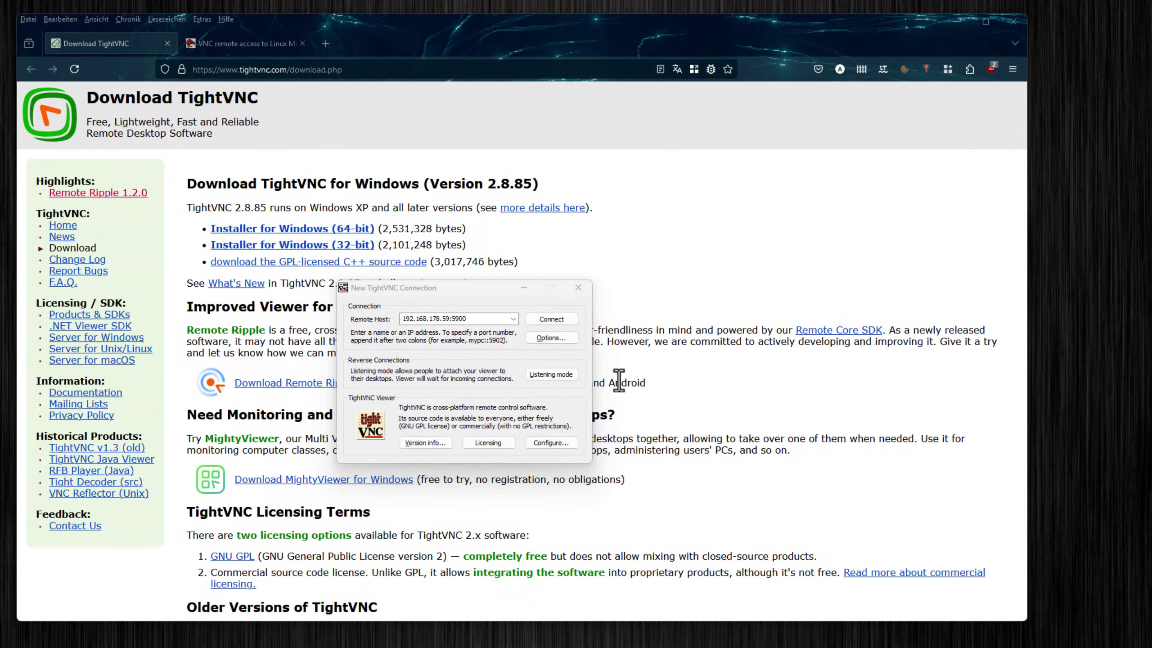
# Step: Reposition the New TightVNC Connection dialog up and toward the right of the screen
pyautogui.moveTo(369, 287); pyautogui.dragTo(669, 167)
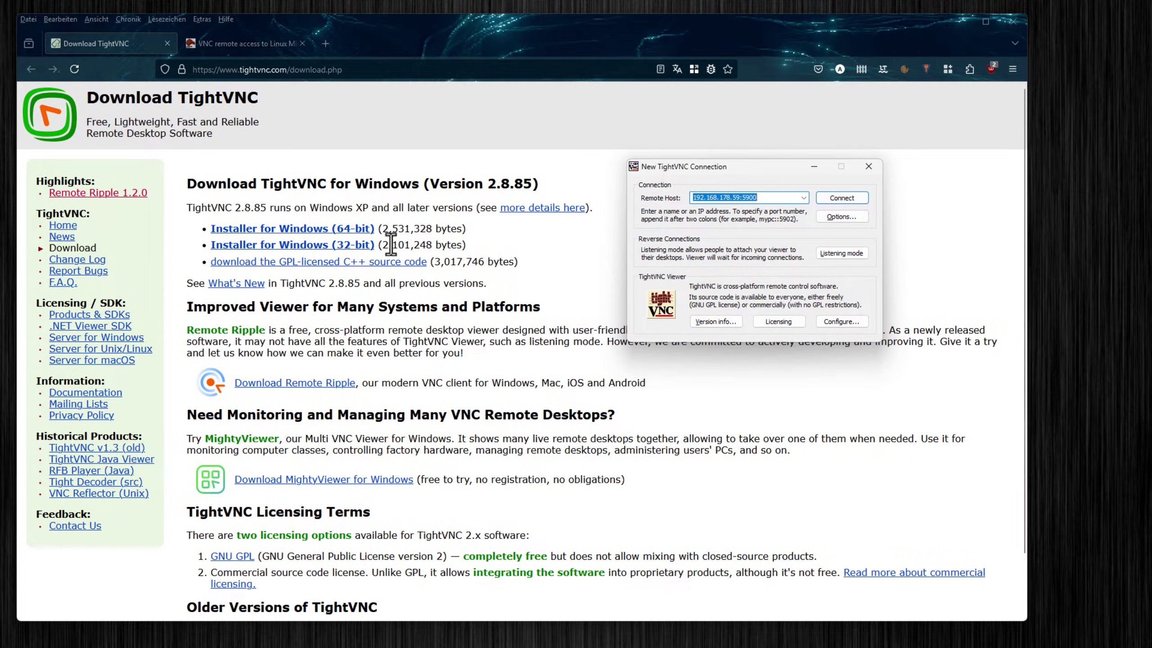
pyautogui.moveTo(692, 169); pyautogui.dragTo(622, 164)
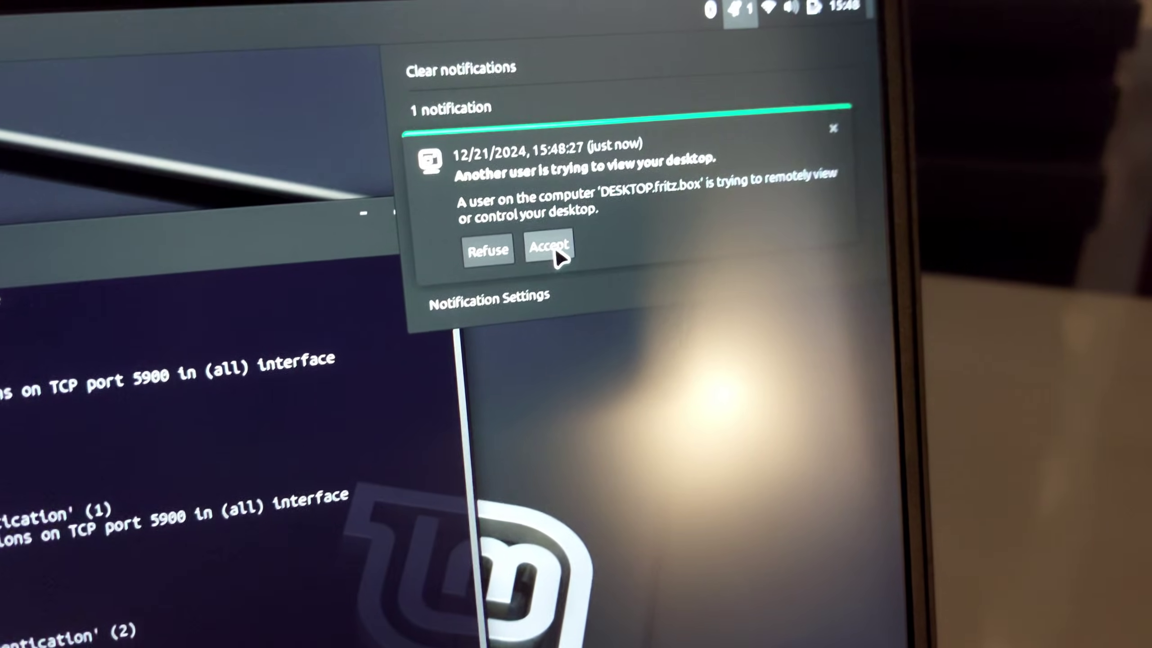
# Step: Accept the remote-control request, nudge the remote terminal left, and switch to its second tab
pyautogui.click(552, 233)
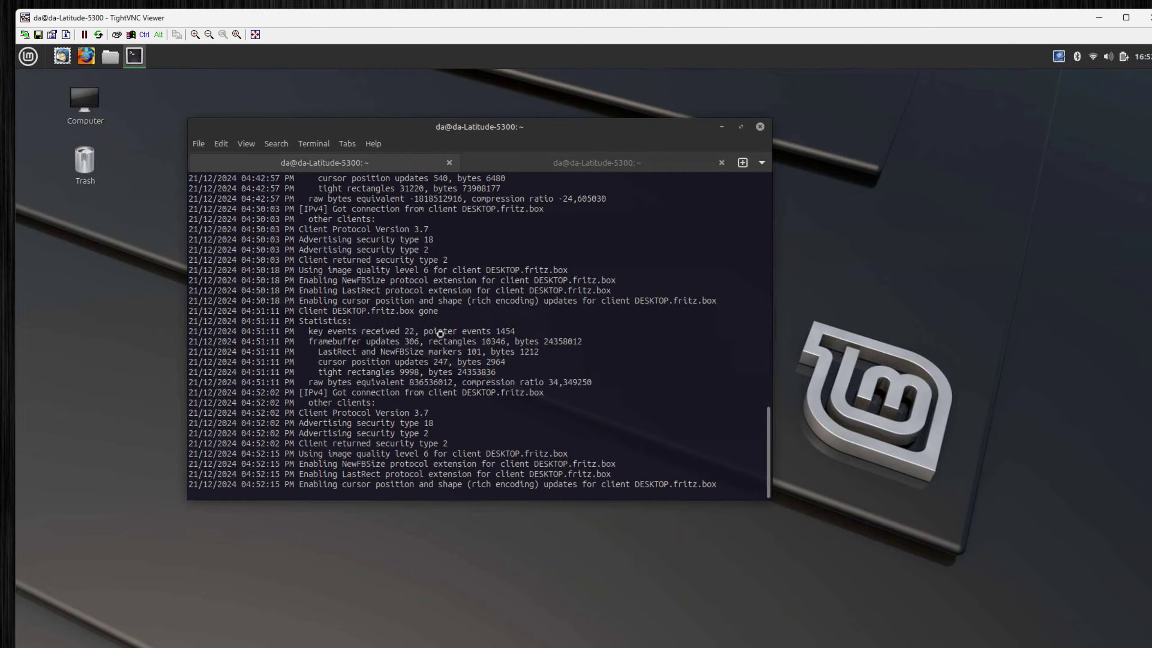
pyautogui.moveTo(347, 139); pyautogui.dragTo(295, 145)
pyautogui.click(475, 174)
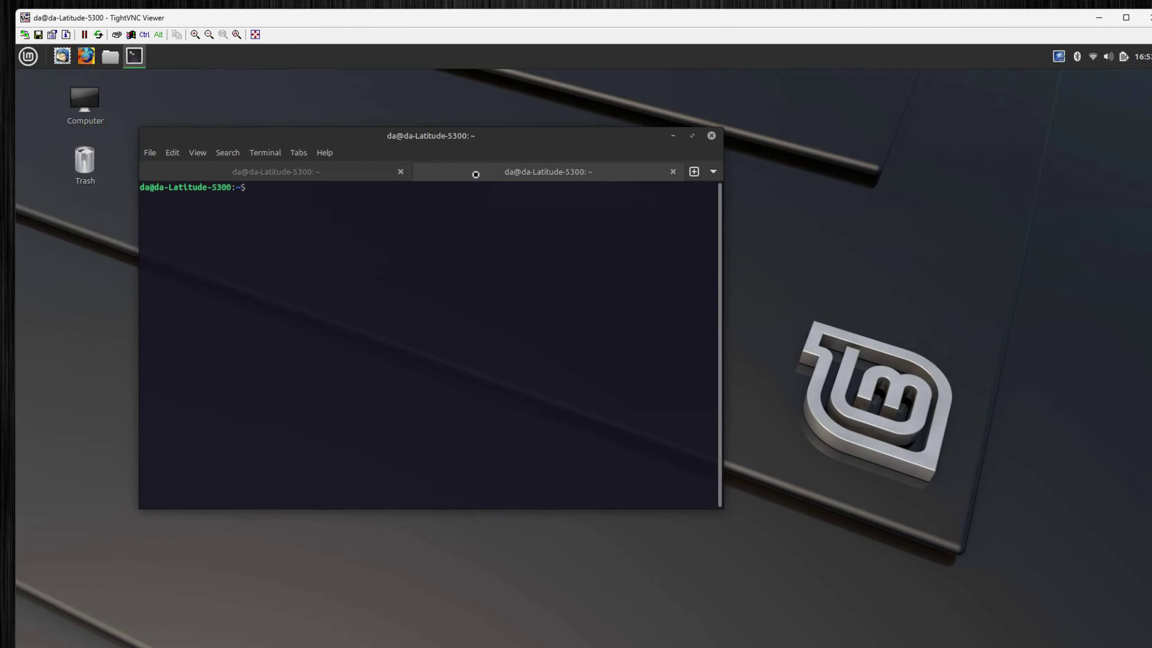
# Step: Run 'ip a' in the remote terminal and highlight wlo1's address 192.168.178.59
pyautogui.write('ip')
pyautogui.write('a')
pyautogui.press('Return')
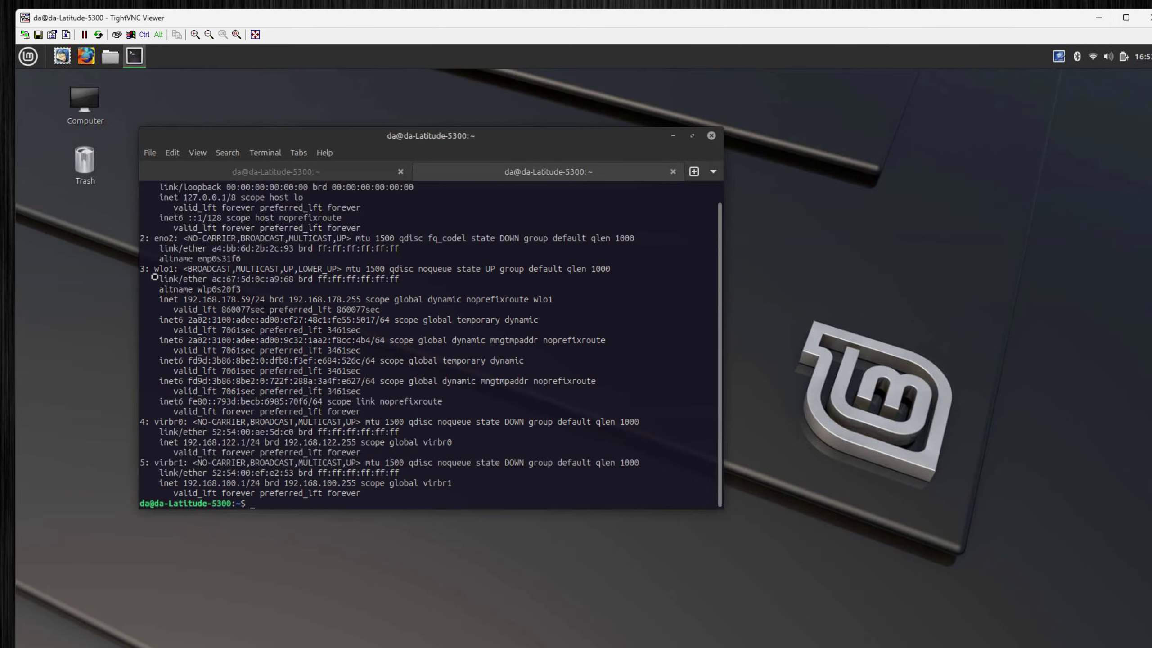
pyautogui.scroll(1, 155, 277)
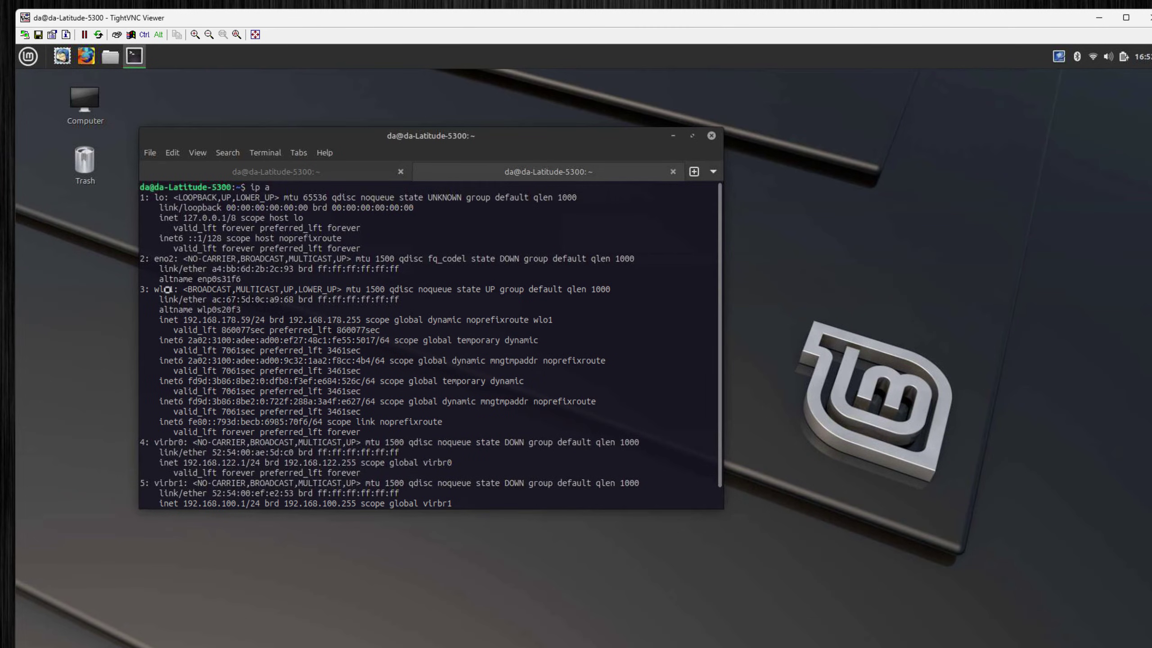
pyautogui.moveTo(187, 320); pyautogui.dragTo(220, 330)
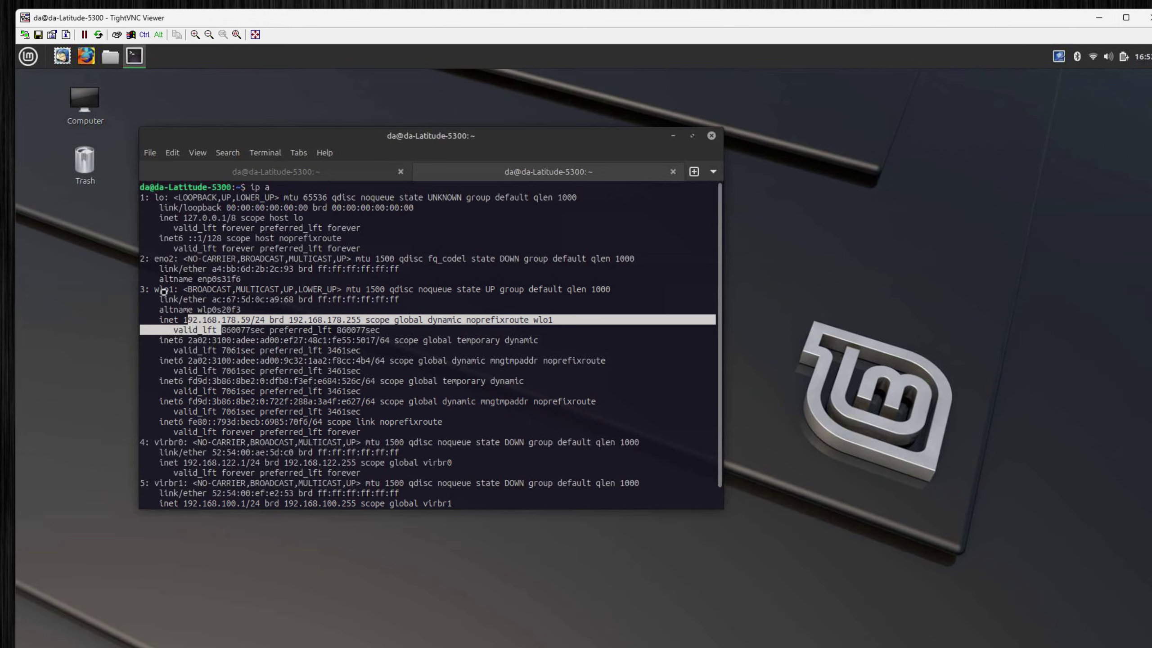
pyautogui.click(180, 320)
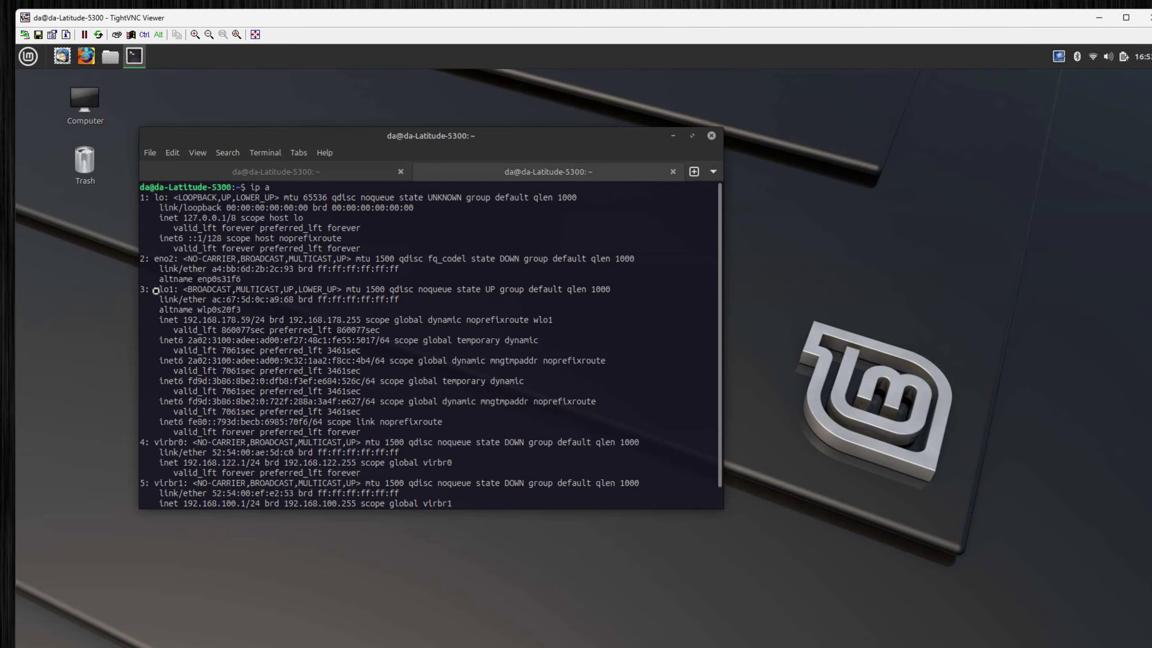
pyautogui.doubleClick(176, 289)
pyautogui.click(191, 319)
pyautogui.moveTo(183, 320); pyautogui.dragTo(250, 321)
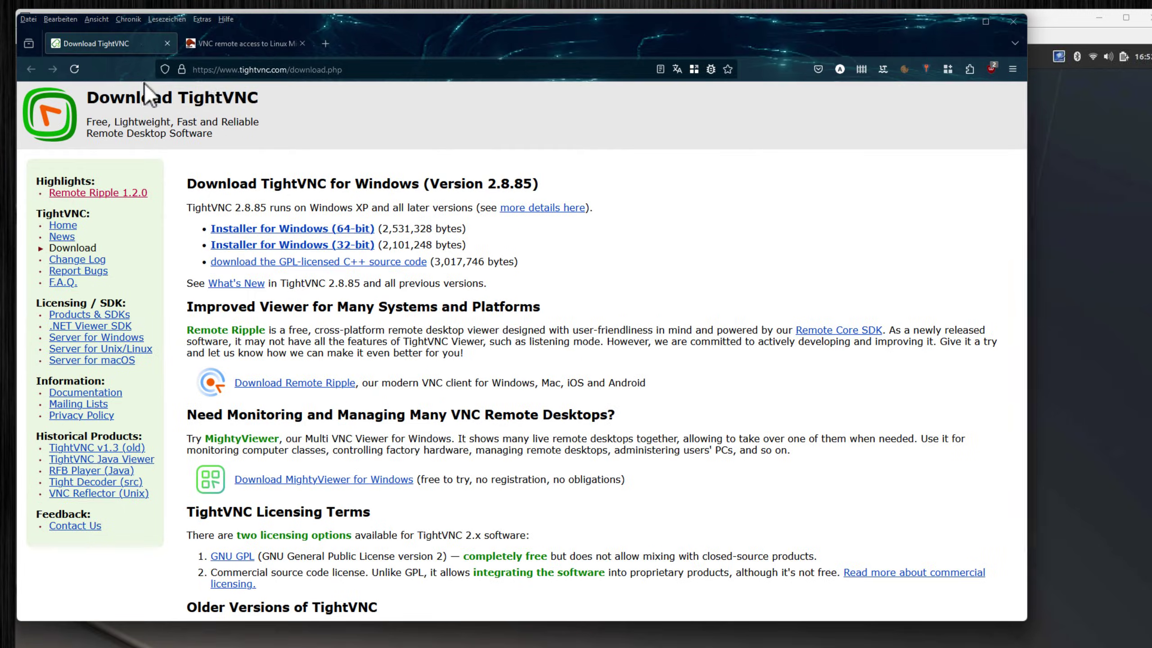
pyautogui.hotkey('ctrl', 'shift', 't')
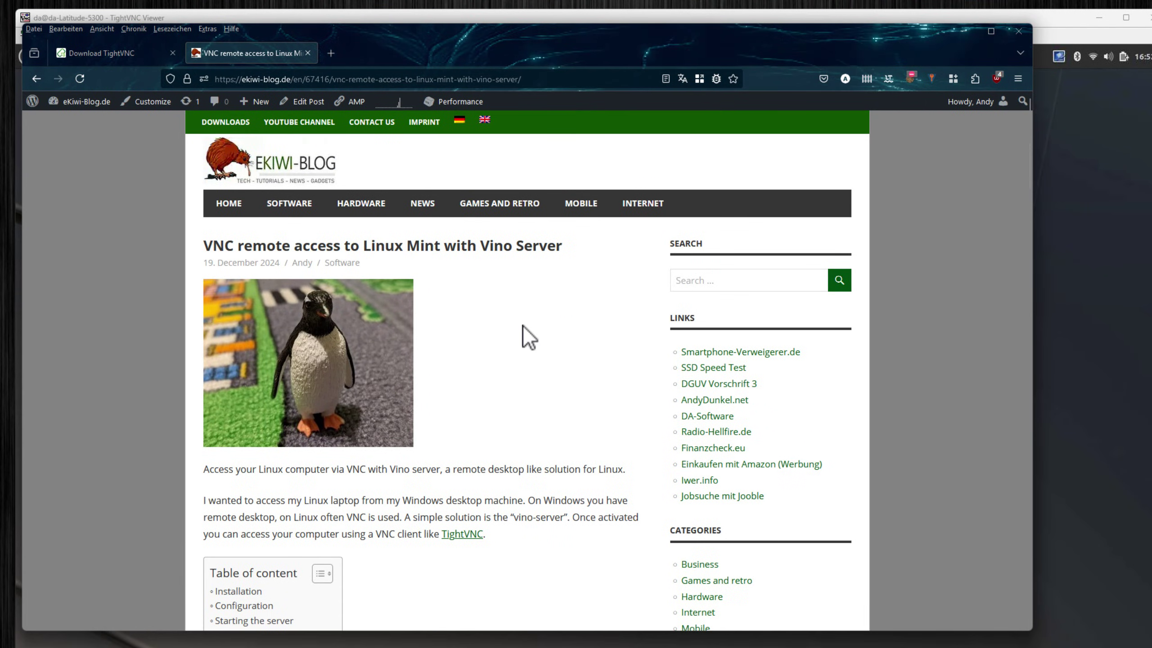
pyautogui.scroll(-15, 522, 323)
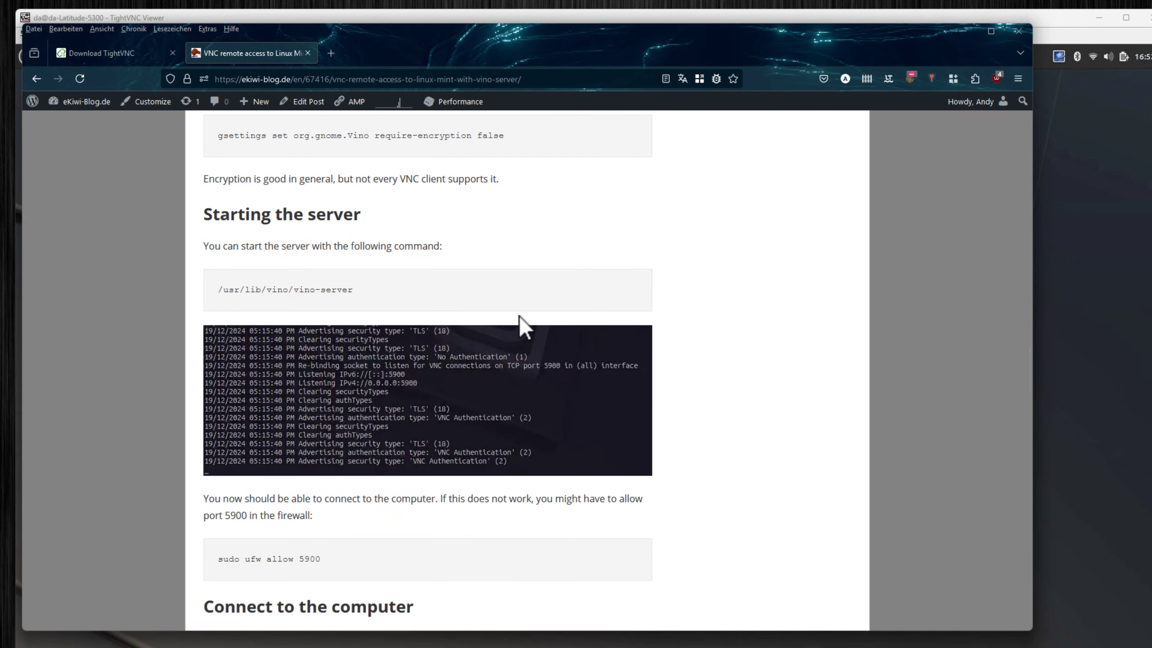
pyautogui.scroll(-5, 516, 315)
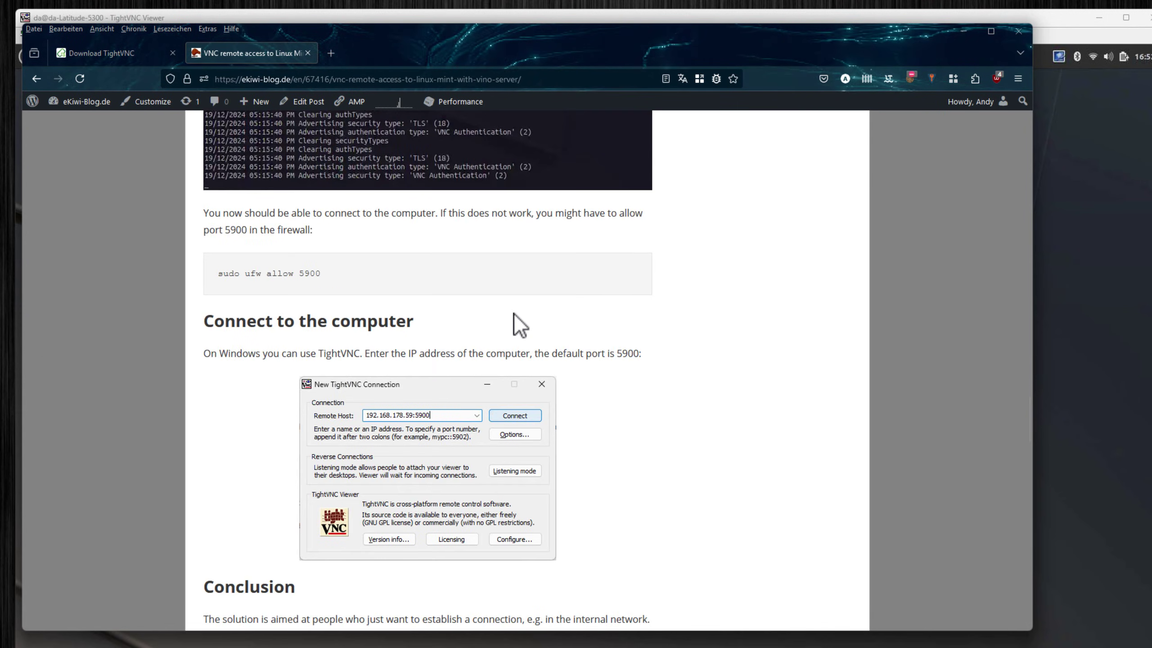
pyautogui.scroll(-10, 514, 314)
pyautogui.scroll(10, 511, 310)
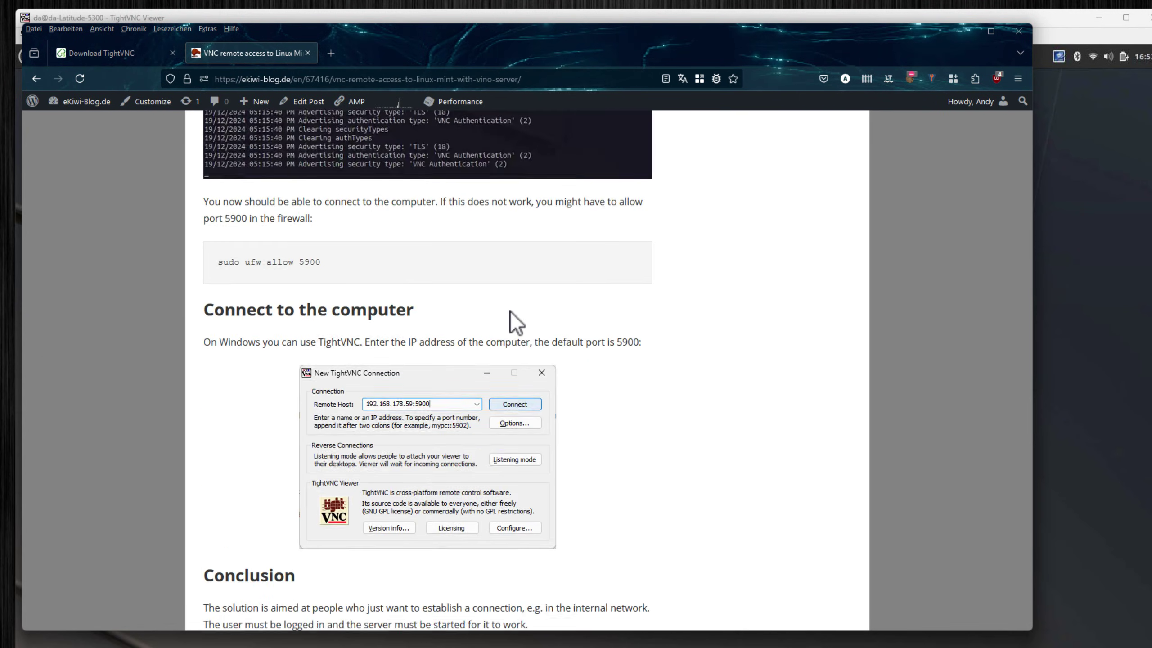
pyautogui.scroll(20, 510, 310)
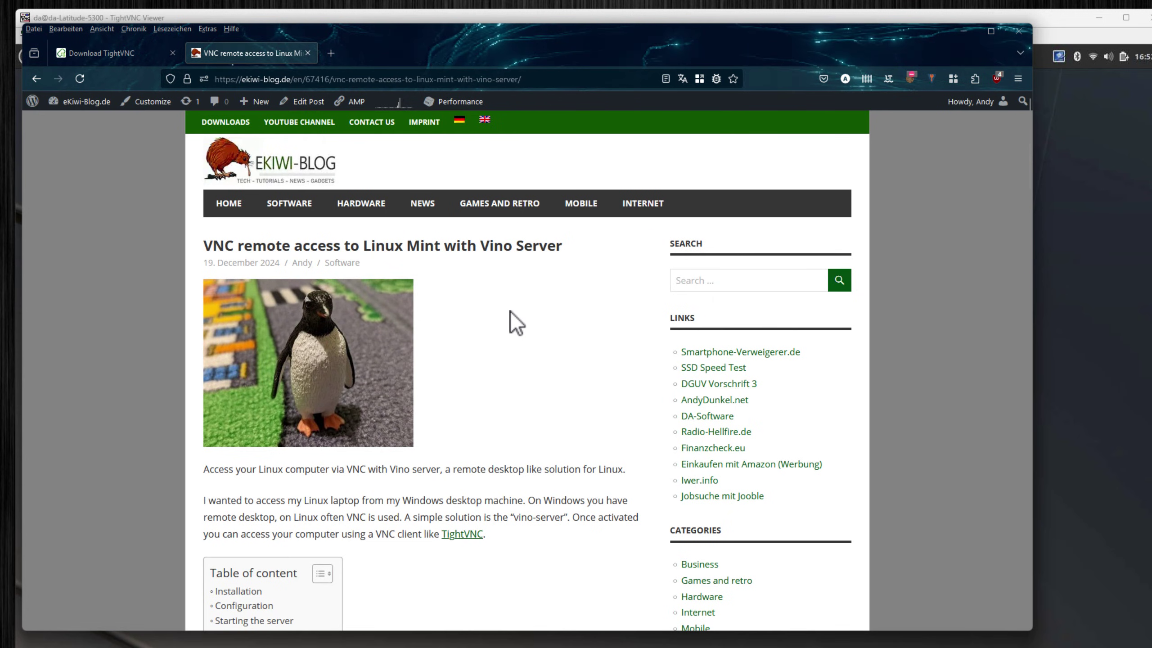
pyautogui.click(1126, 150)
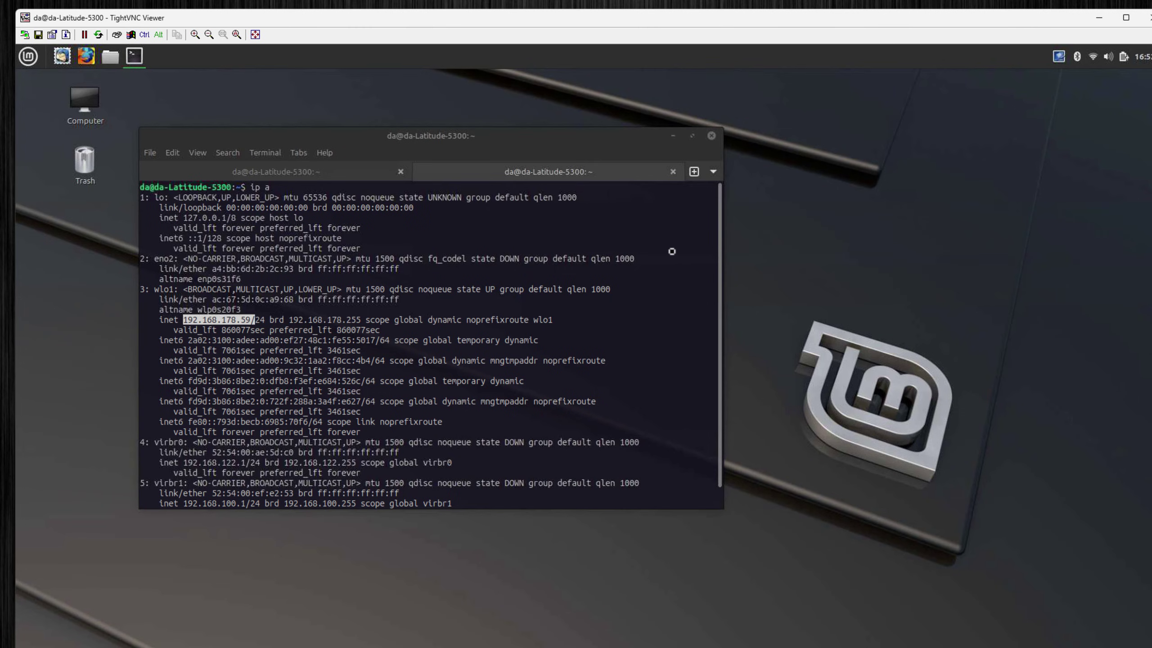